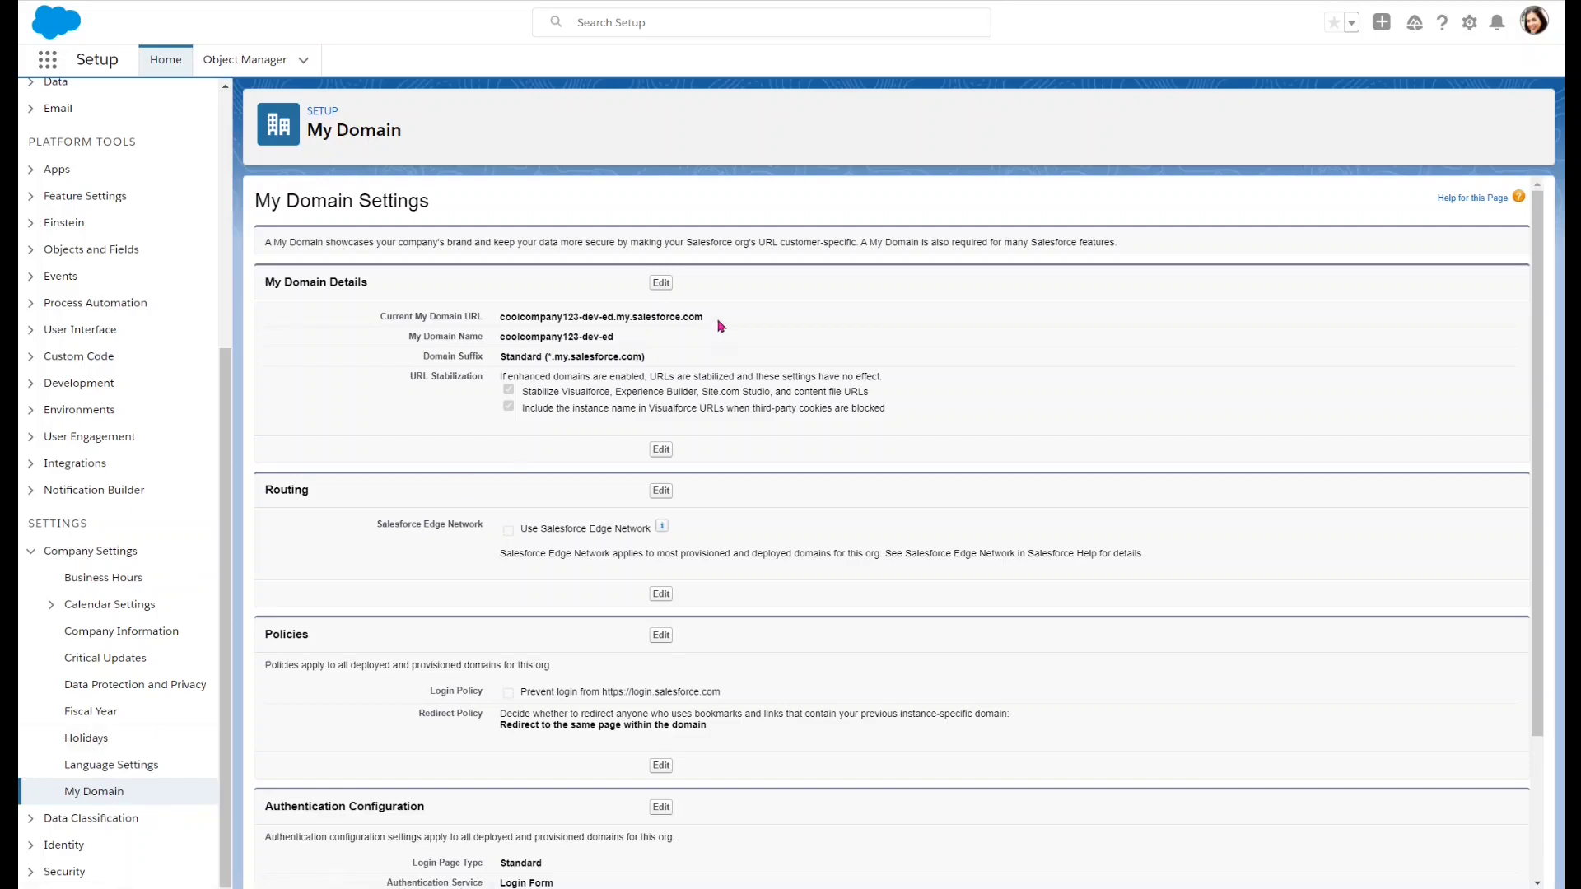
Select the My Domain URL coolcompany123-dev-ed.my.salesforce.com in Salesforce Setup to copy it
left_click_drag(706, 317, 500, 320)
key("ctrl+c")
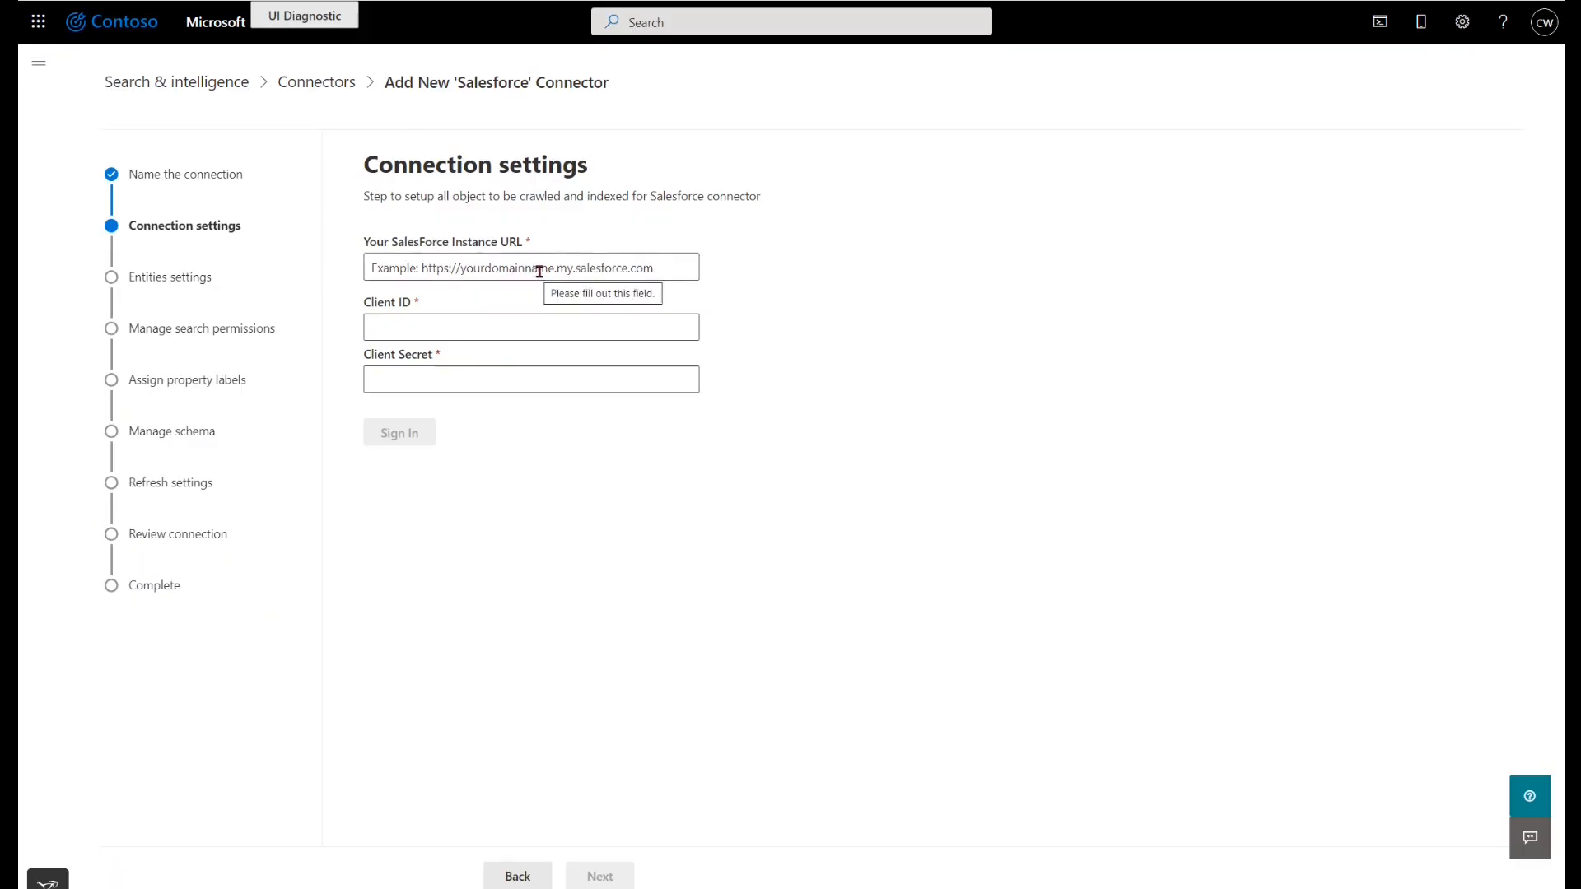
left_click(539, 271)
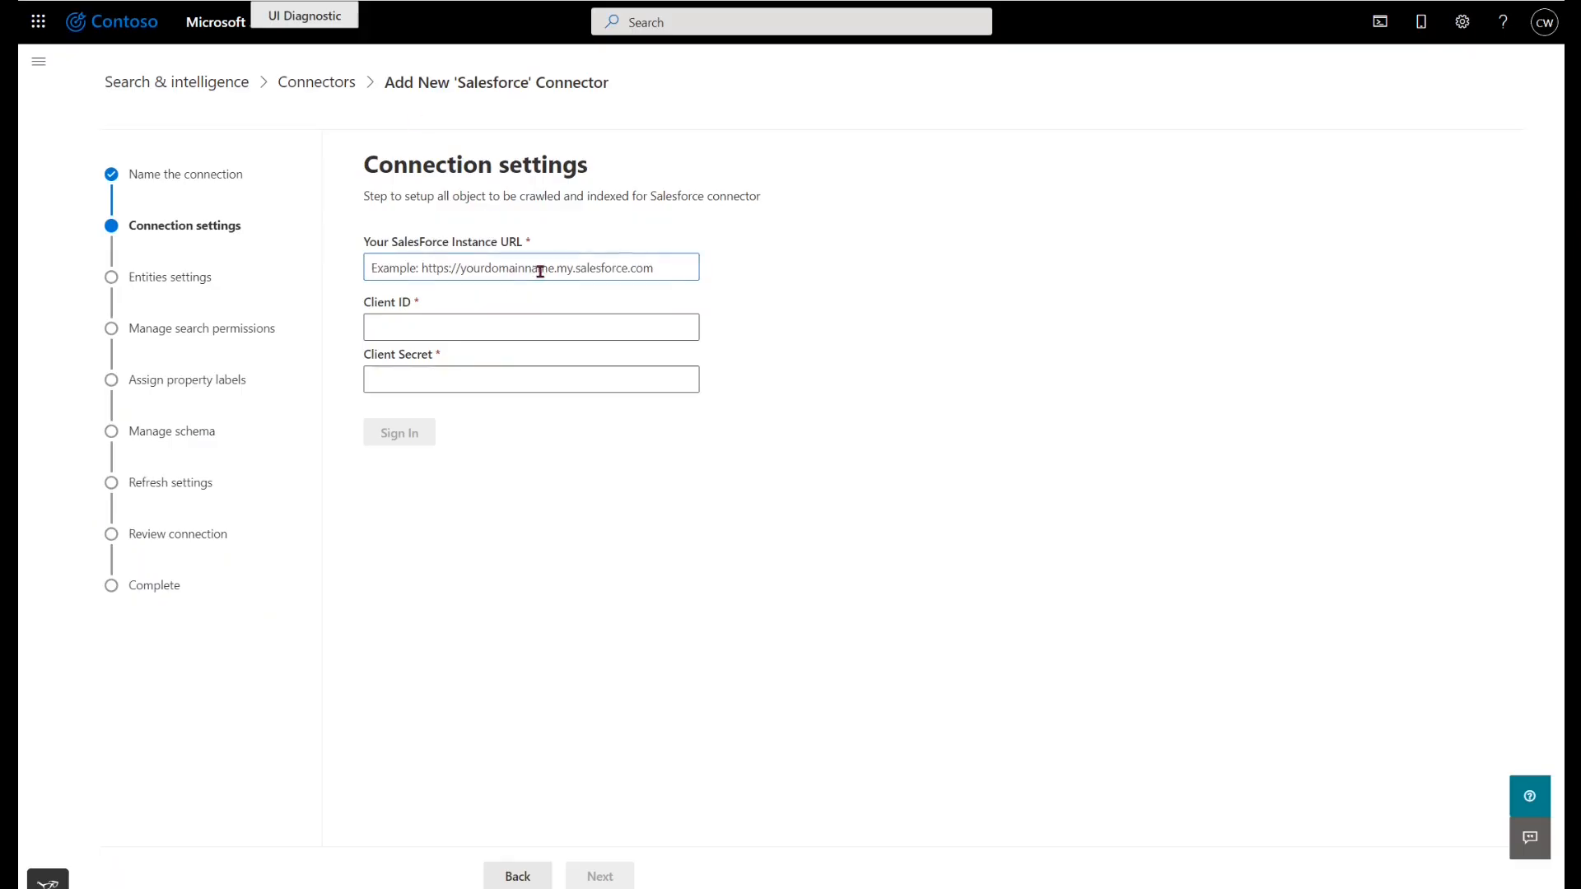
type("https://")
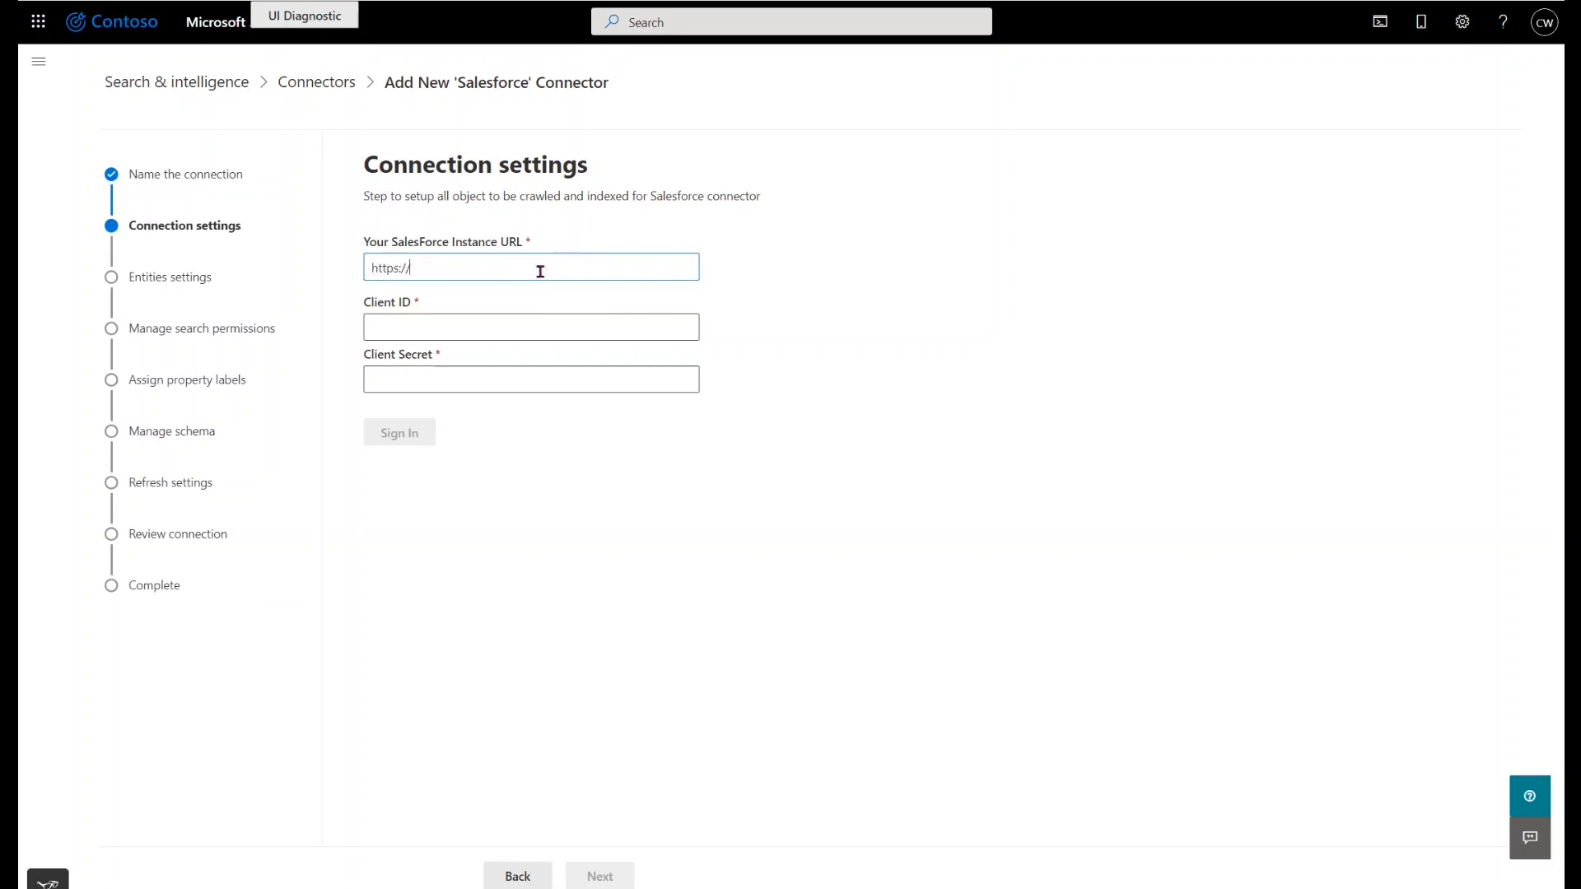
key("ctrl+v")
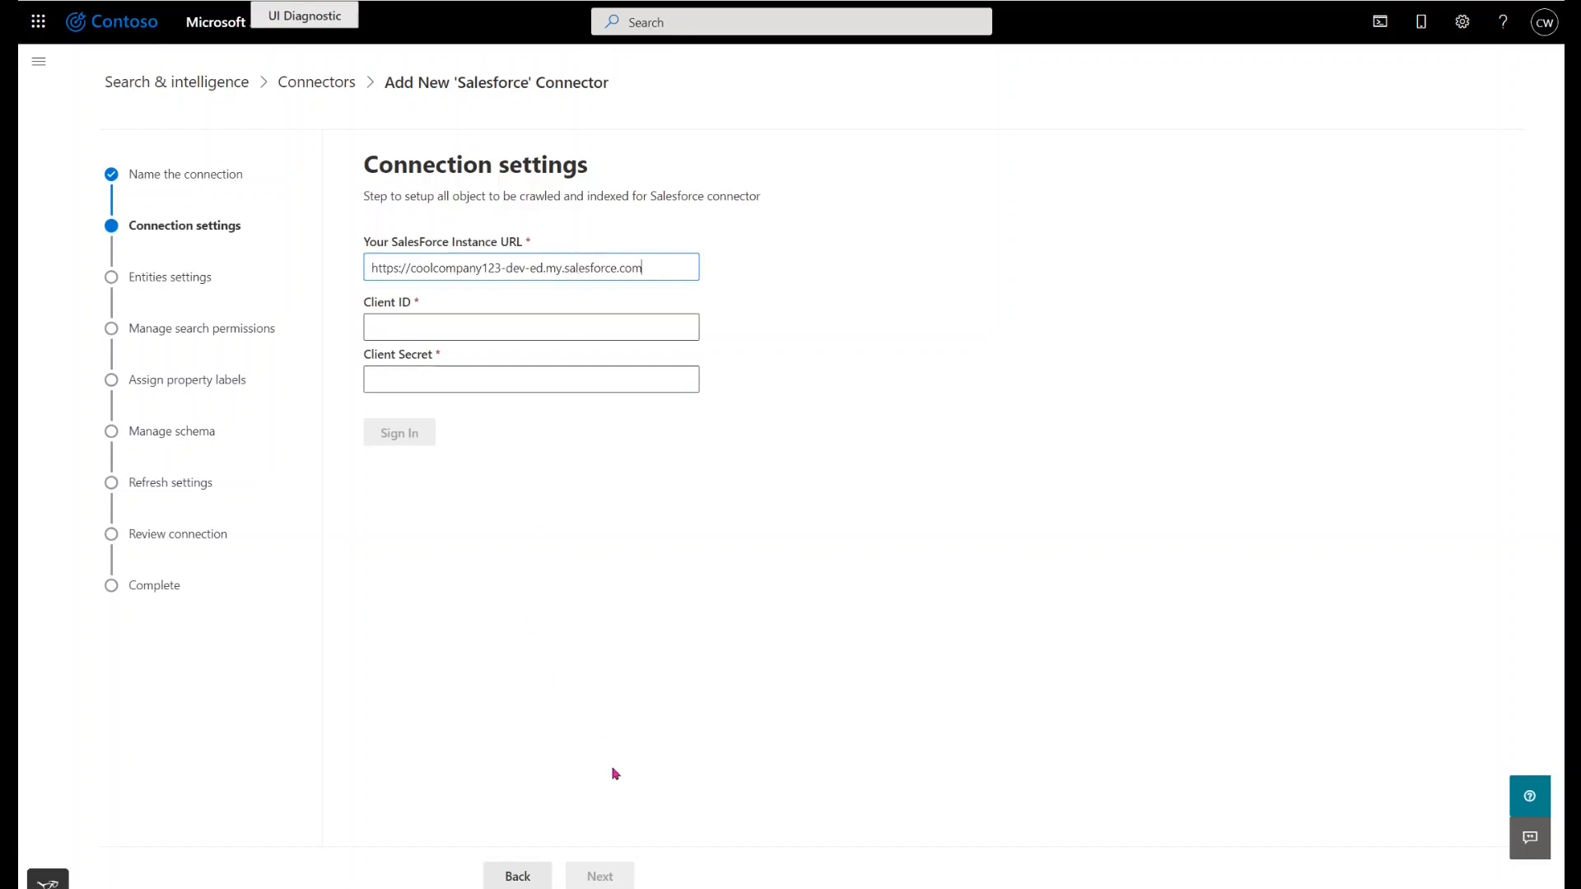
Paste the client ID and client secret, sign in, and continue to Entities settings
left_click(519, 324)
left_click(497, 384)
key("ctrl+v")
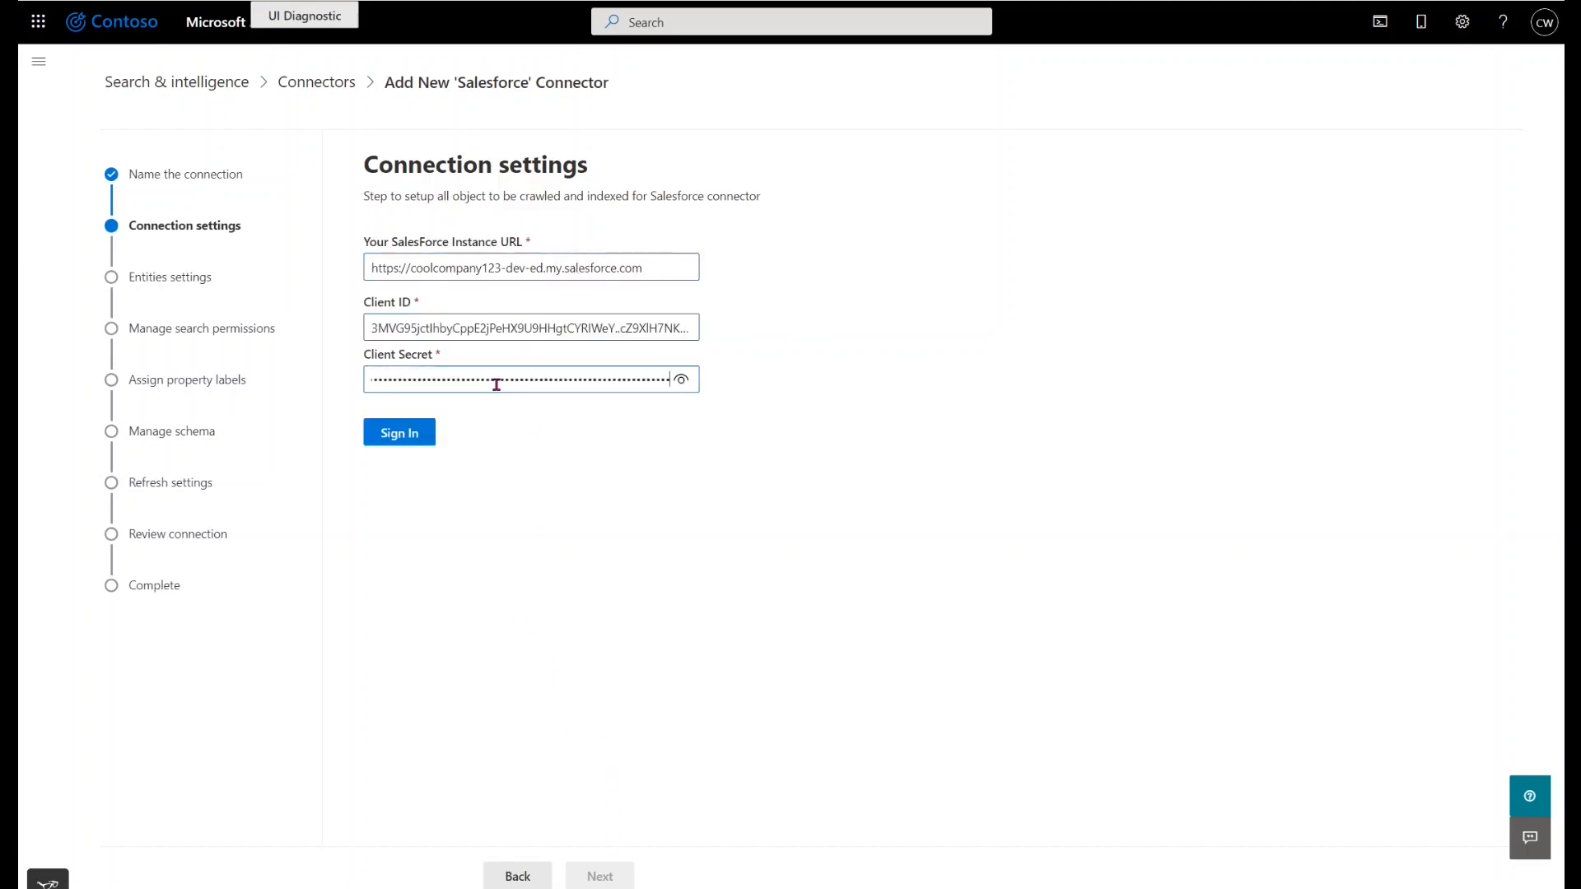
left_click(412, 436)
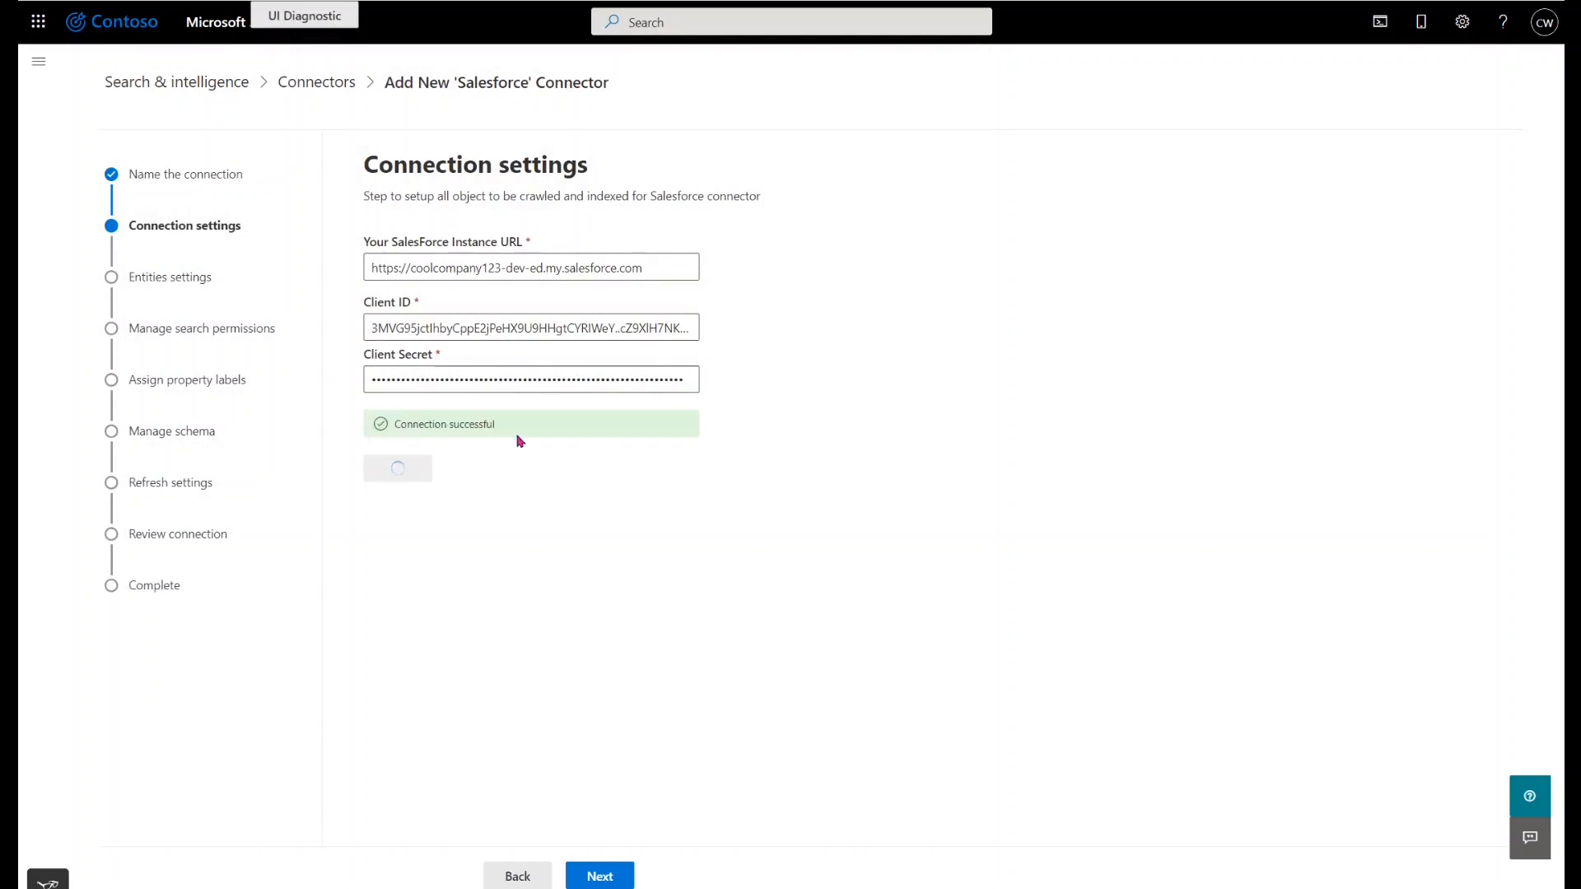
left_click(608, 876)
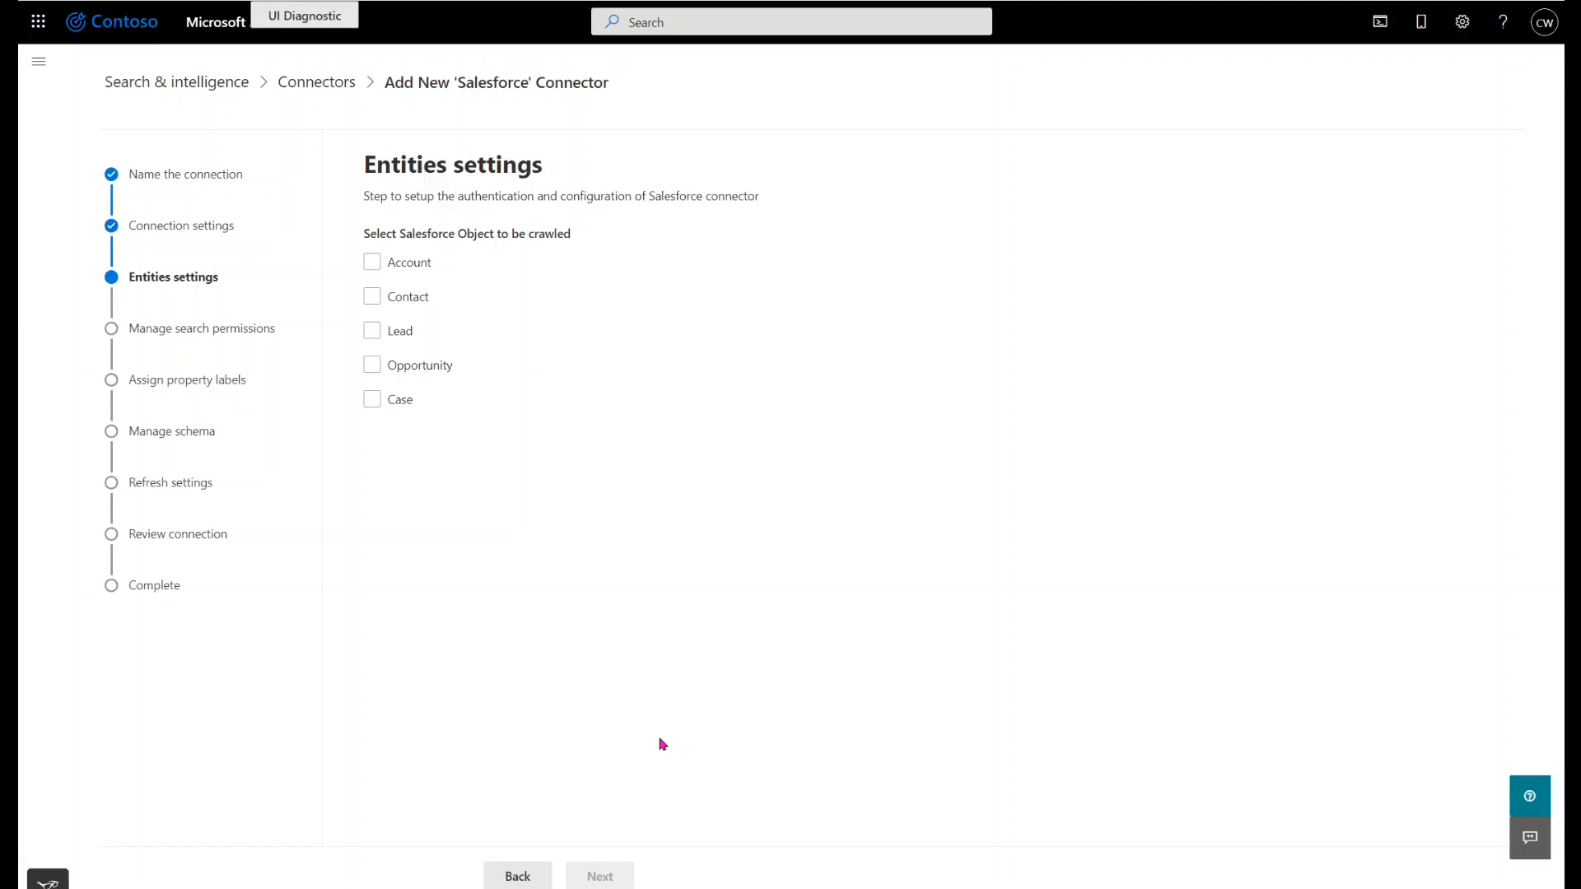
Select Opportunity as the Salesforce object to crawl and continue to permissions
left_click(437, 367)
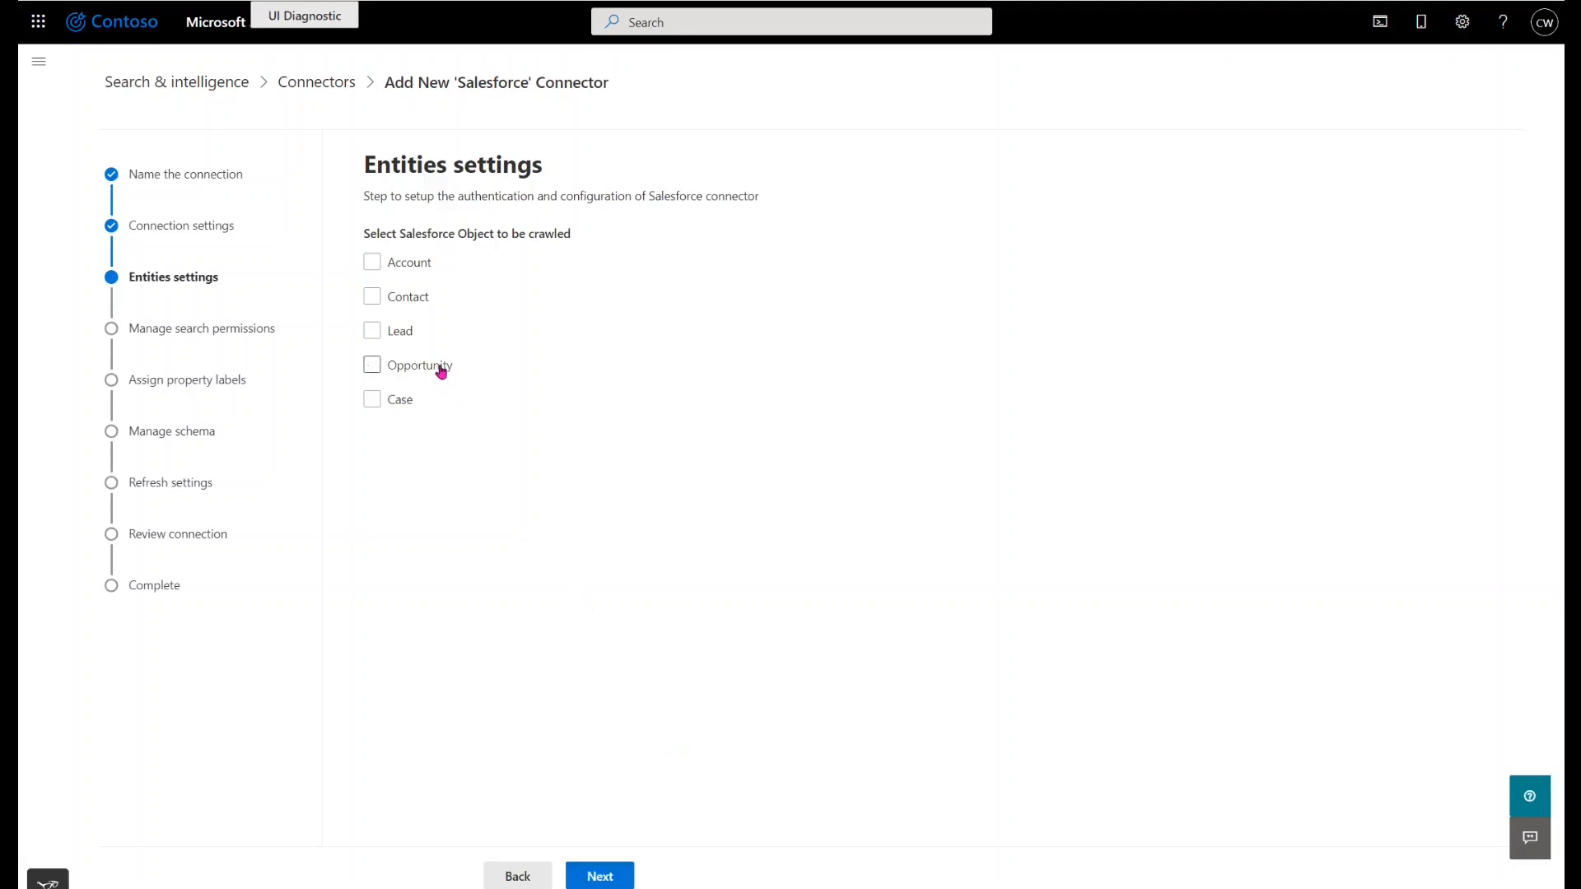
left_click(597, 871)
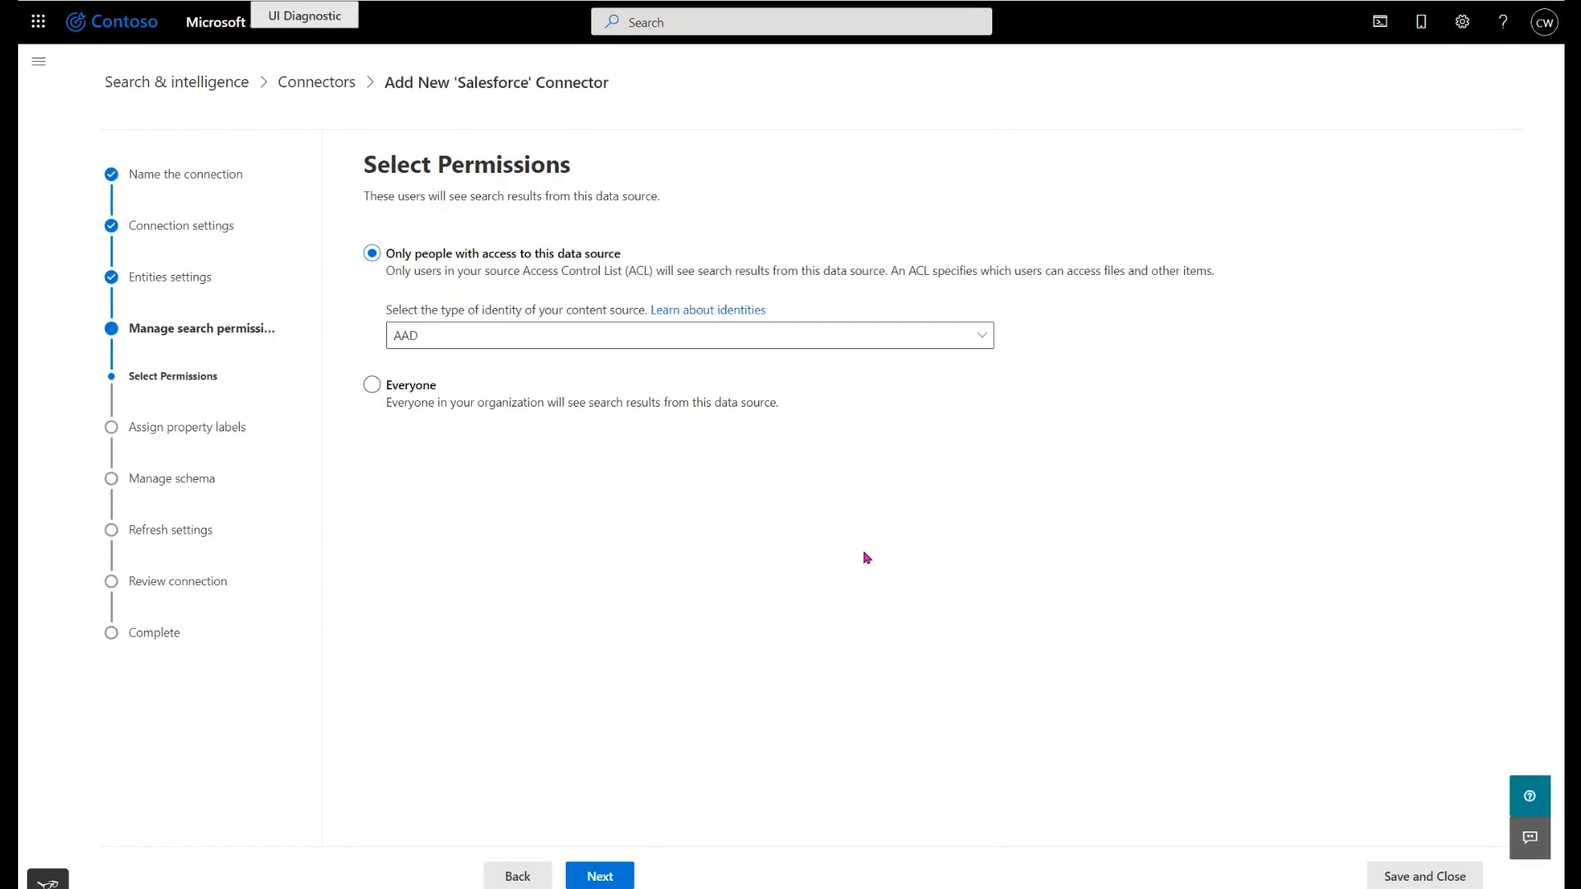
Switch the identity type from AAD to Non-AAD, keeping UserPrincipalName as the Azure AD property
left_click(931, 340)
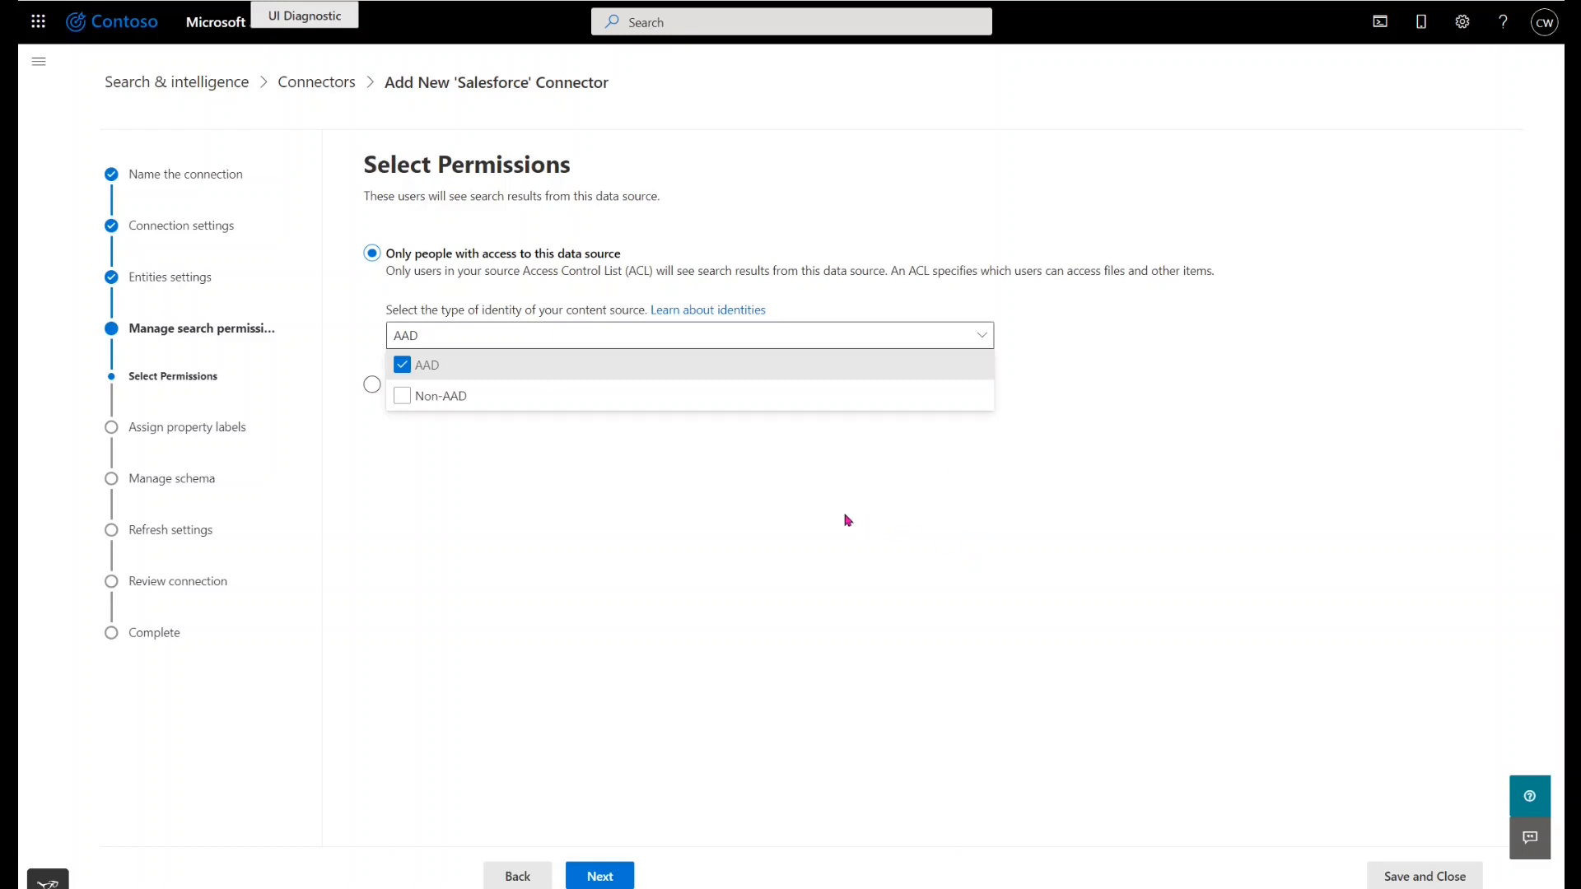
left_click(511, 371)
left_click(504, 397)
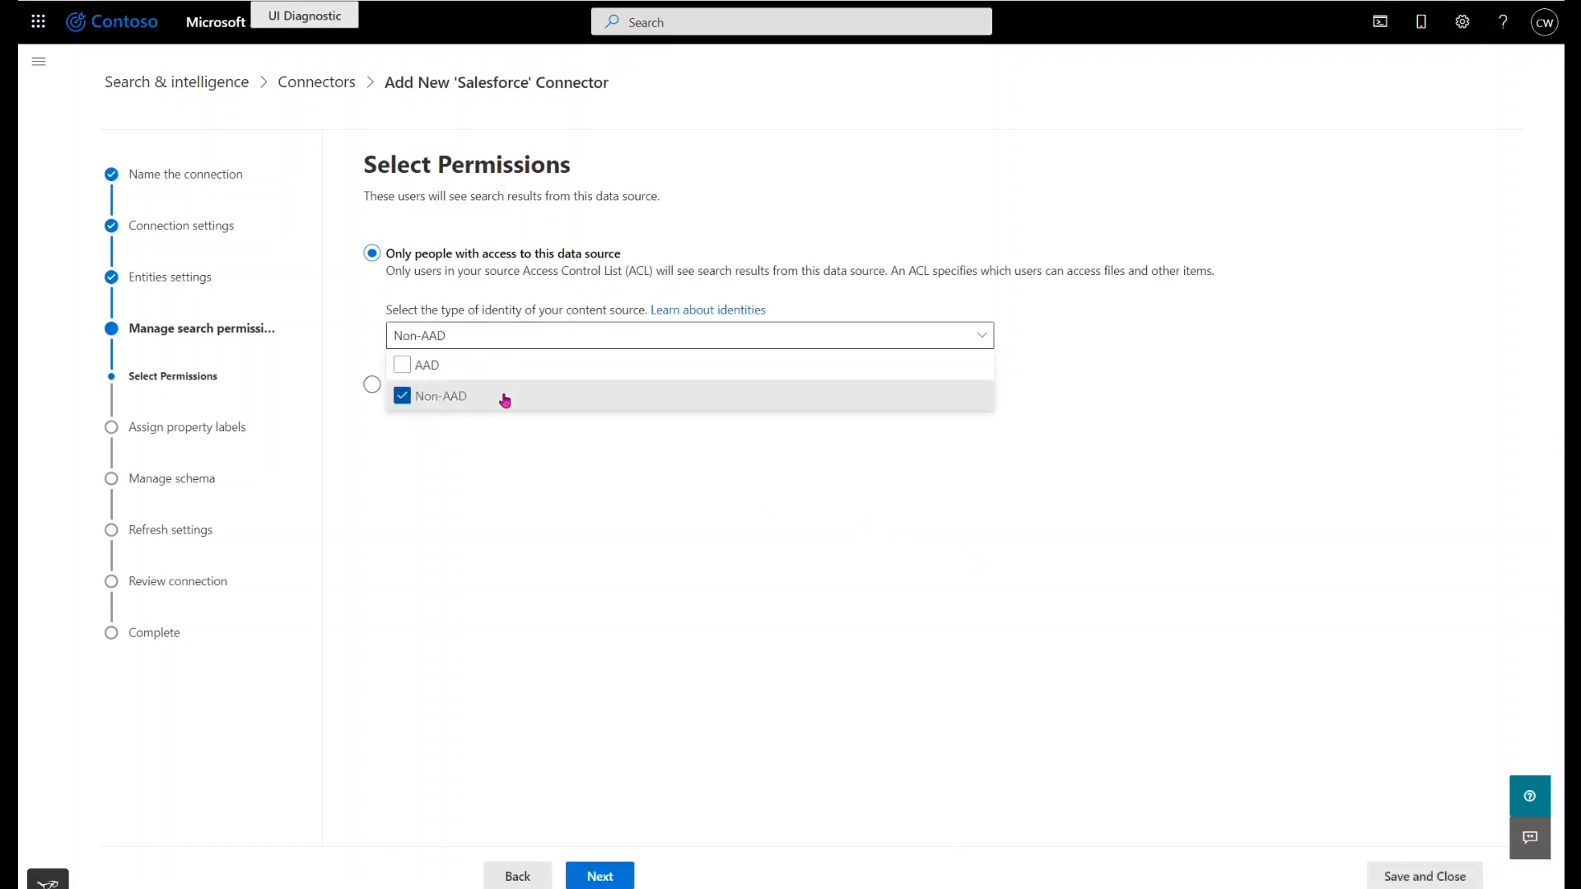
left_click(588, 510)
left_click(610, 877)
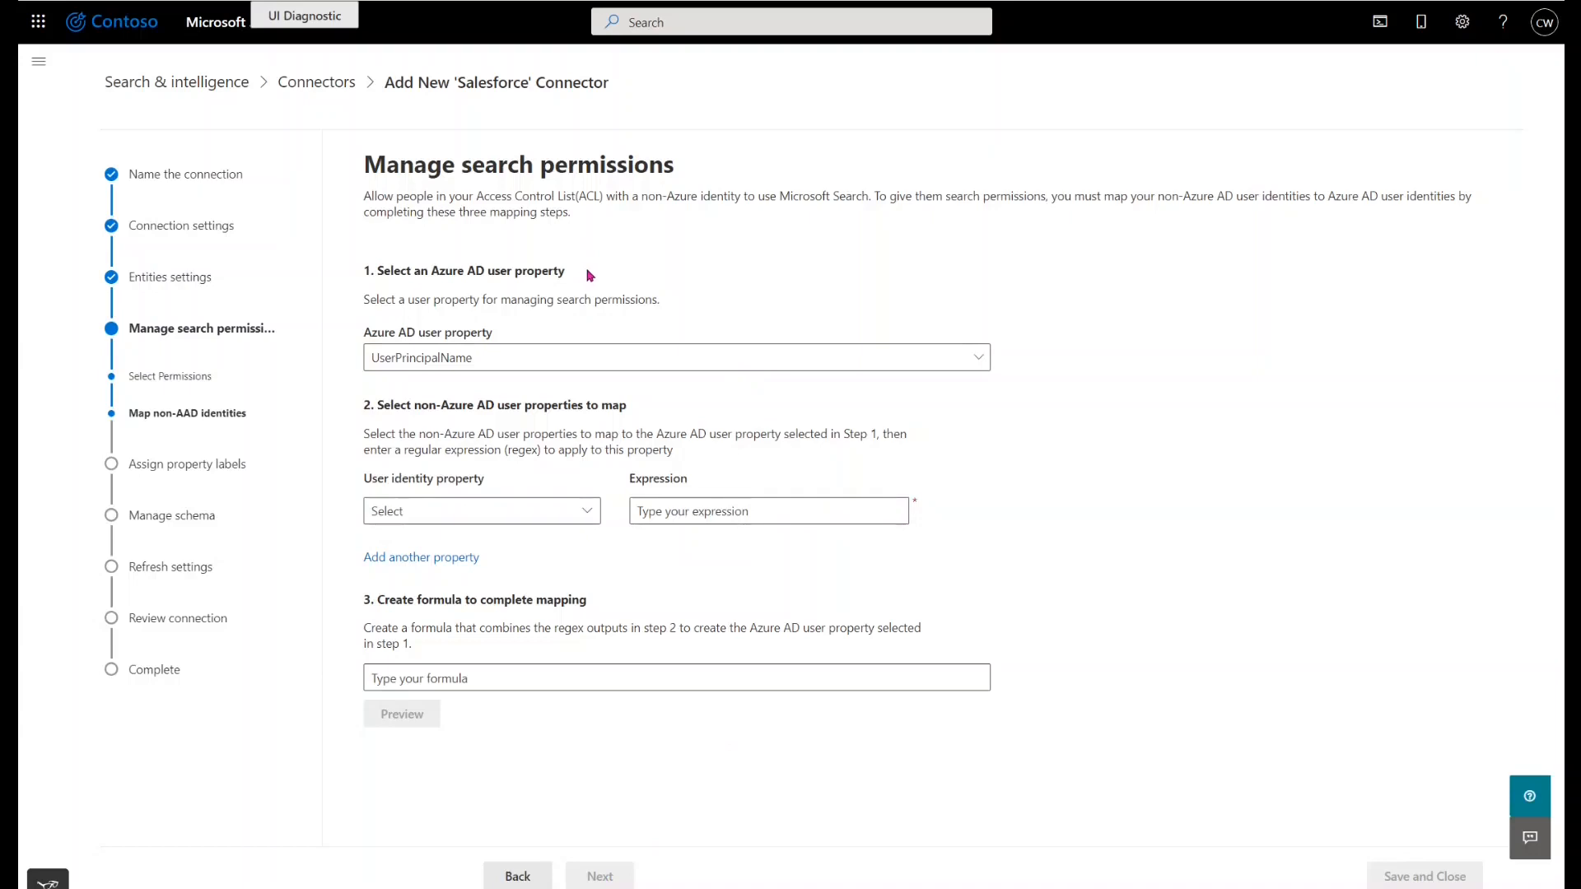
left_click(660, 368)
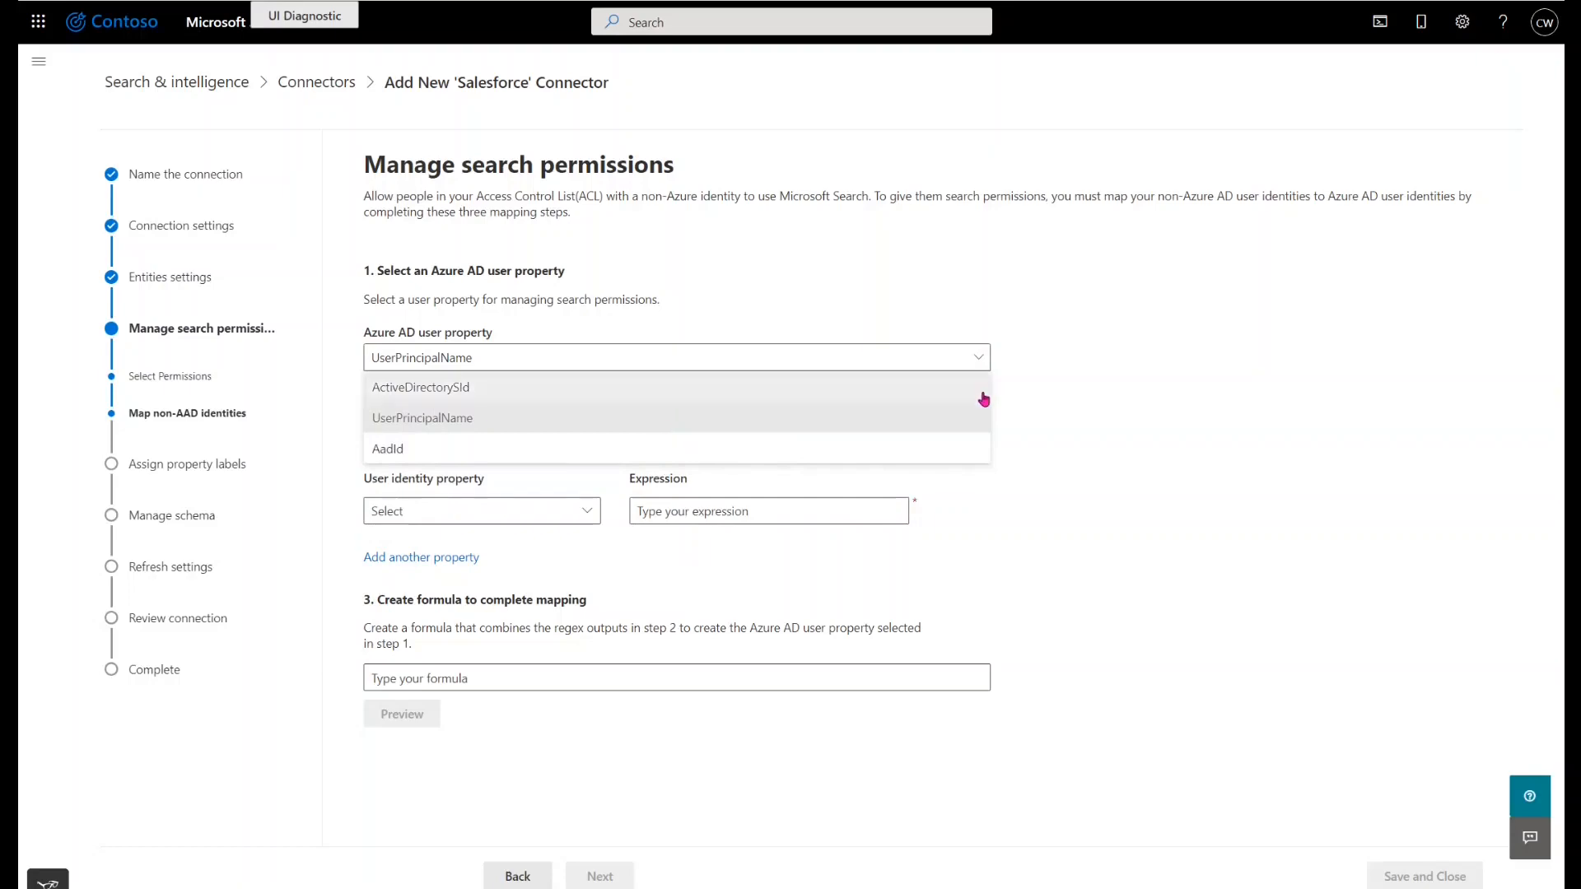
left_click(1244, 353)
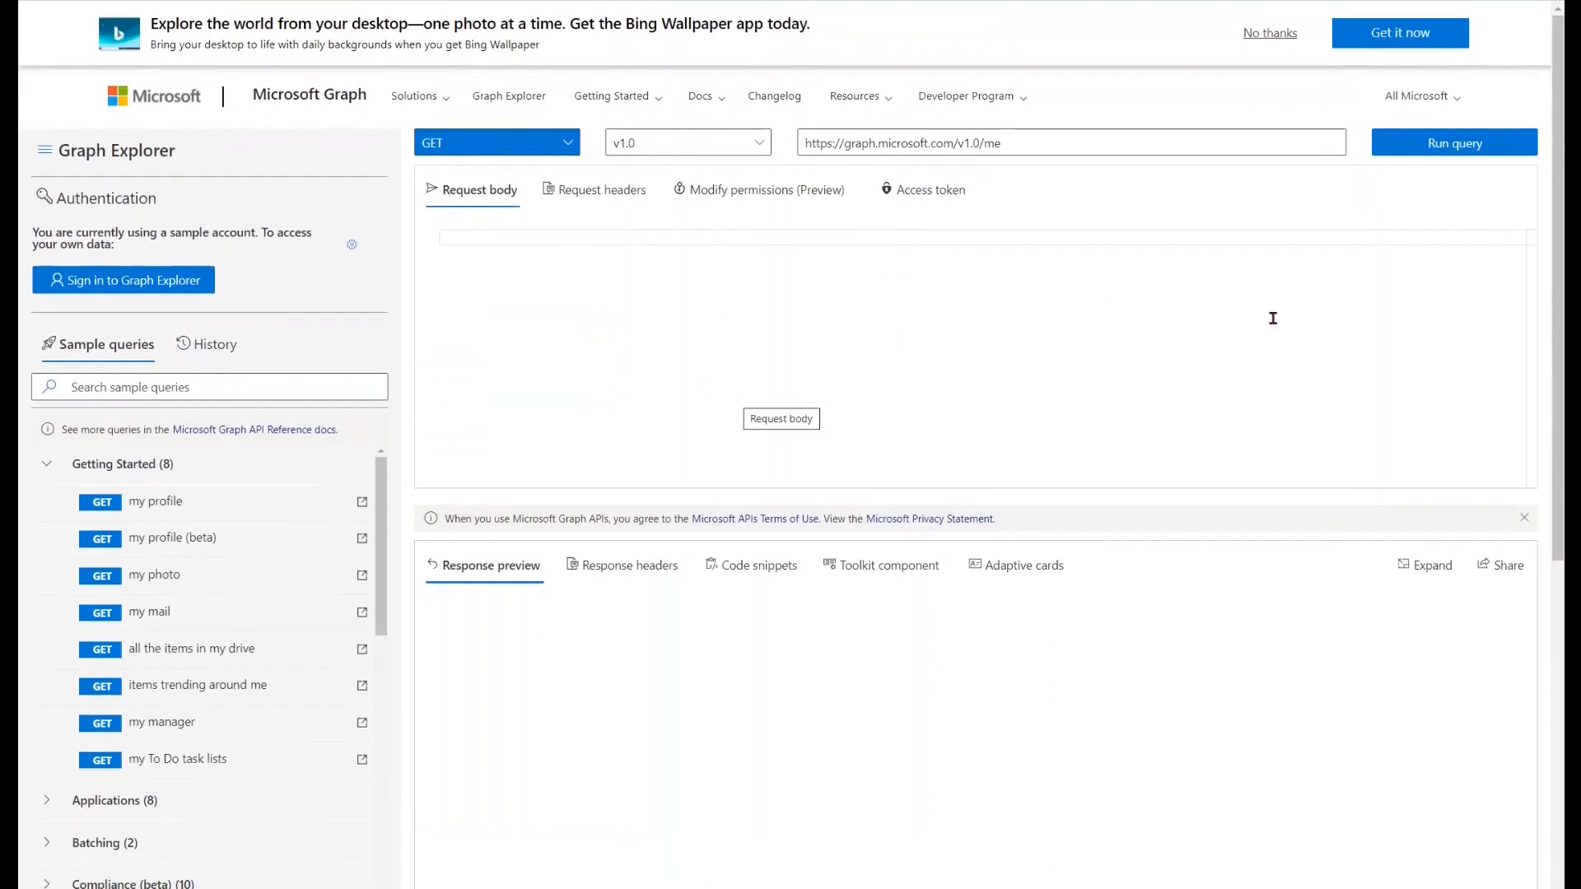
Run GET /v1.0/me in Graph Explorer and inspect the response's userPrincipalName and id values
left_click(1433, 154)
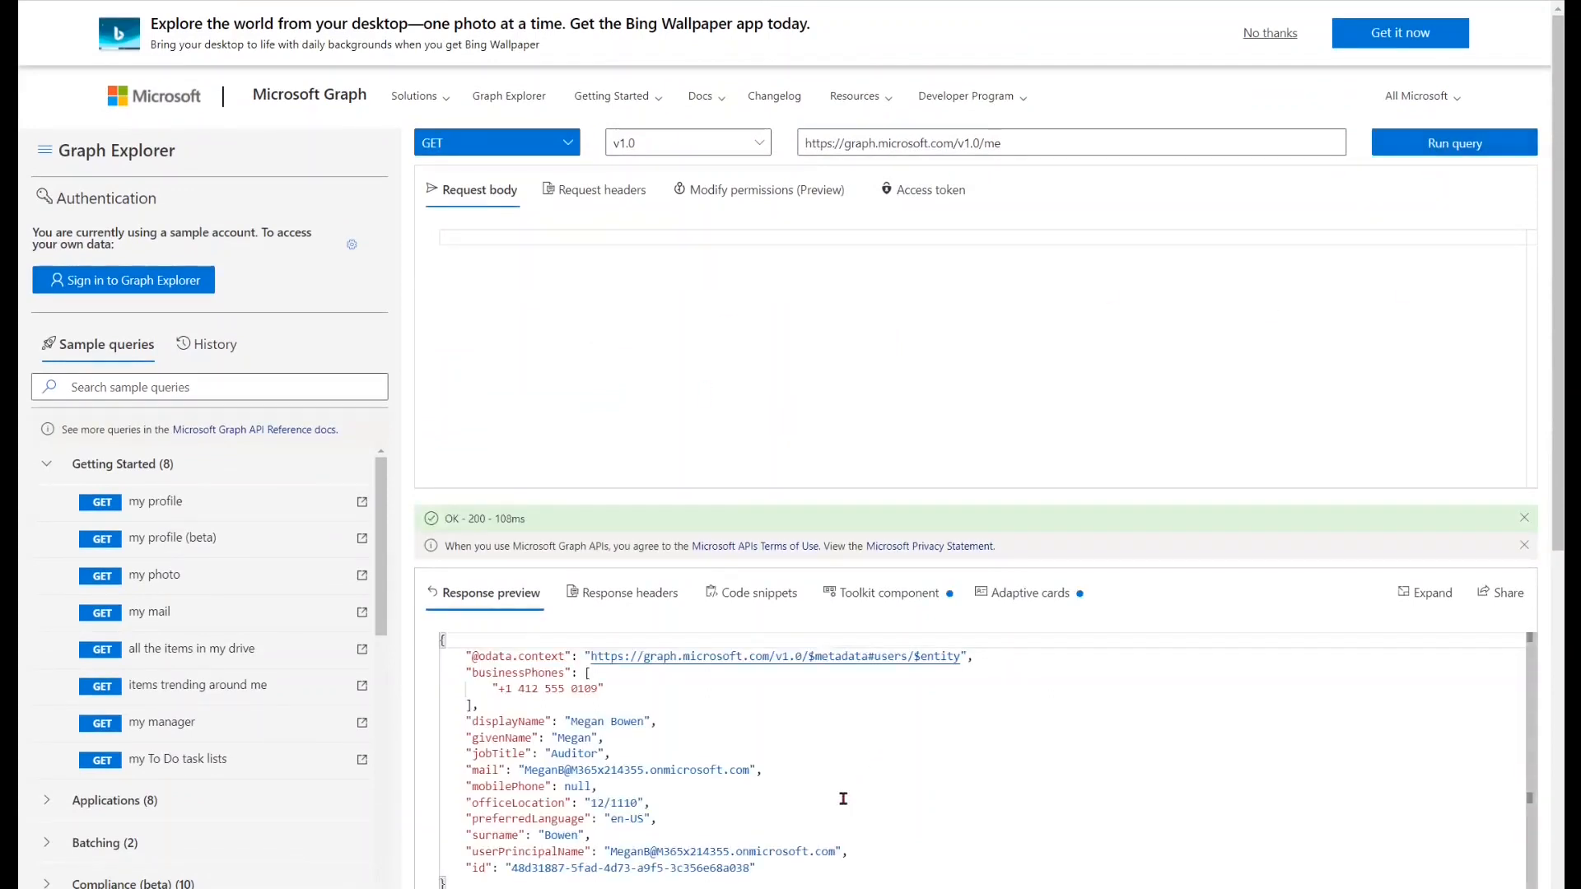
scroll(844, 799, "down", 1)
scroll(843, 741, "down", 2)
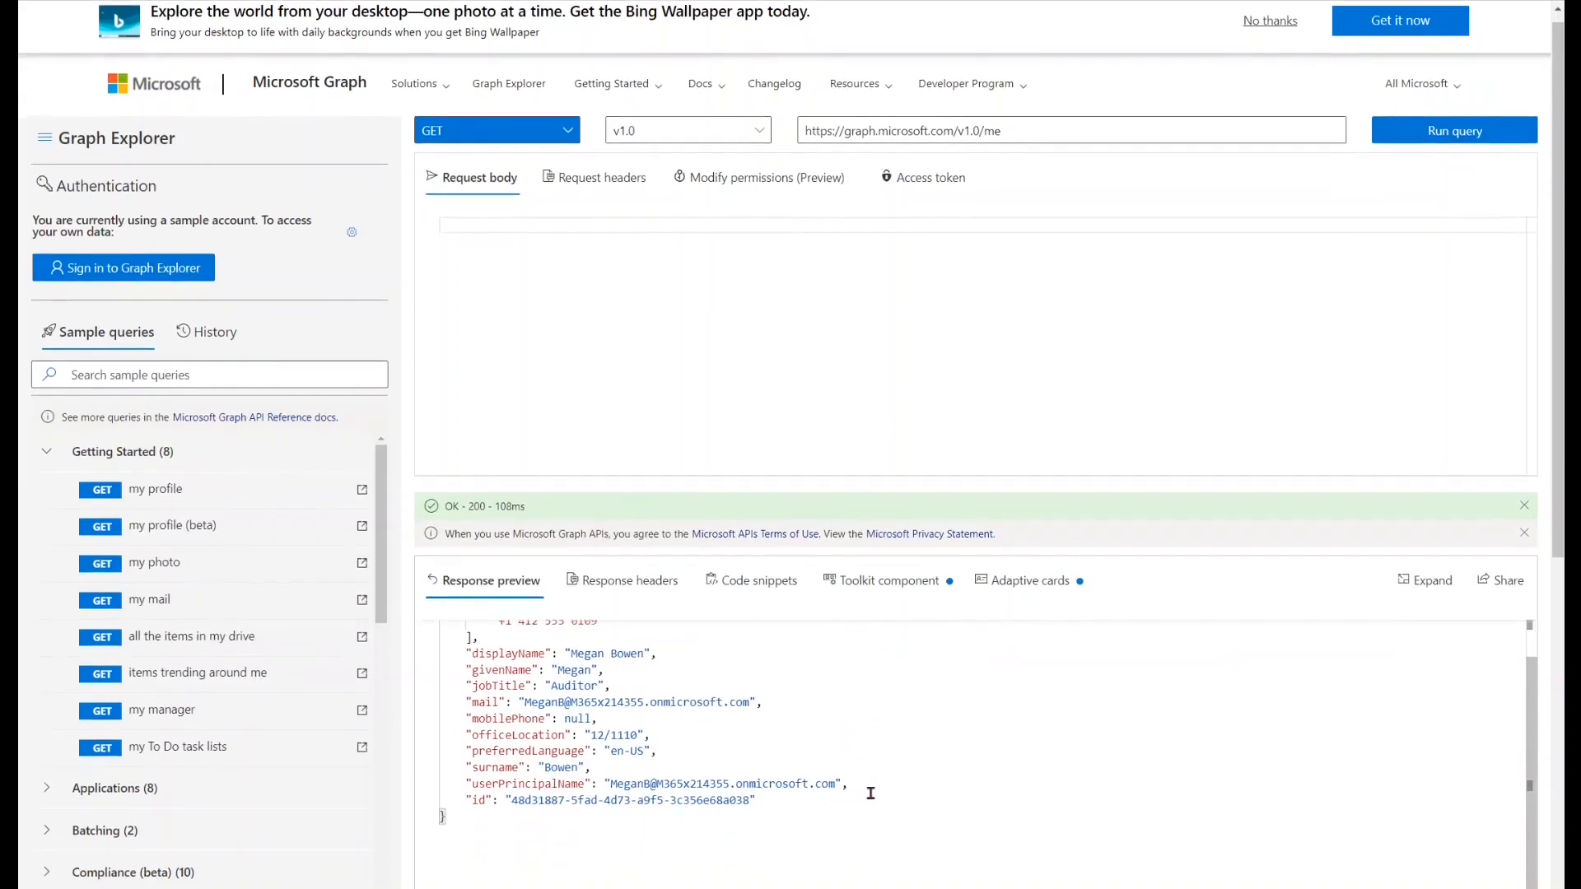
left_click_drag(870, 789, 590, 772)
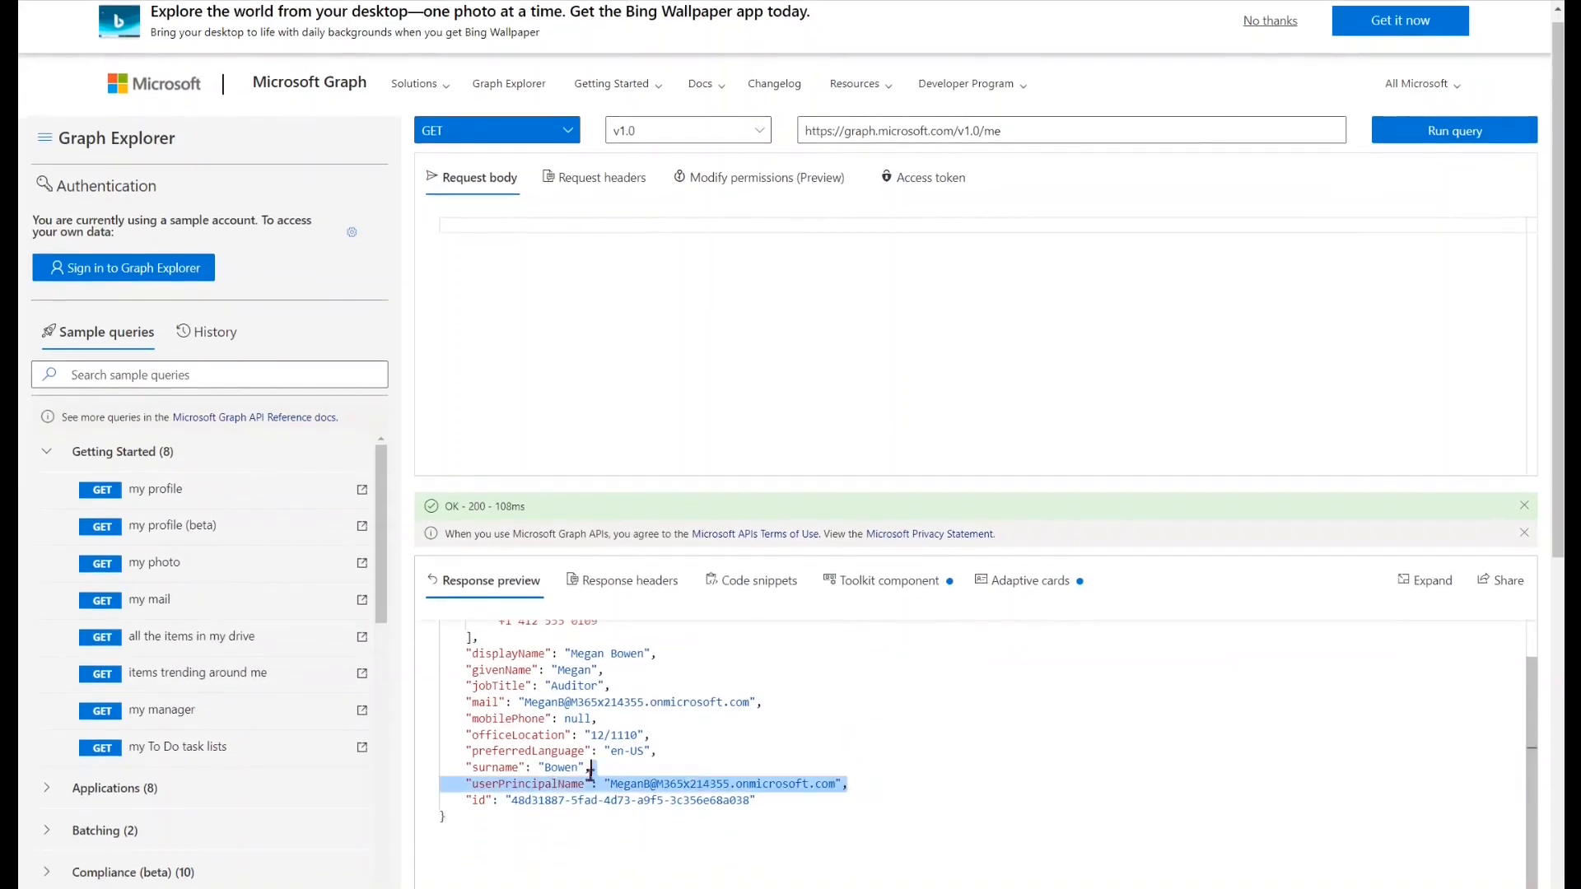
left_click(775, 784)
left_click_drag(766, 801, 439, 807)
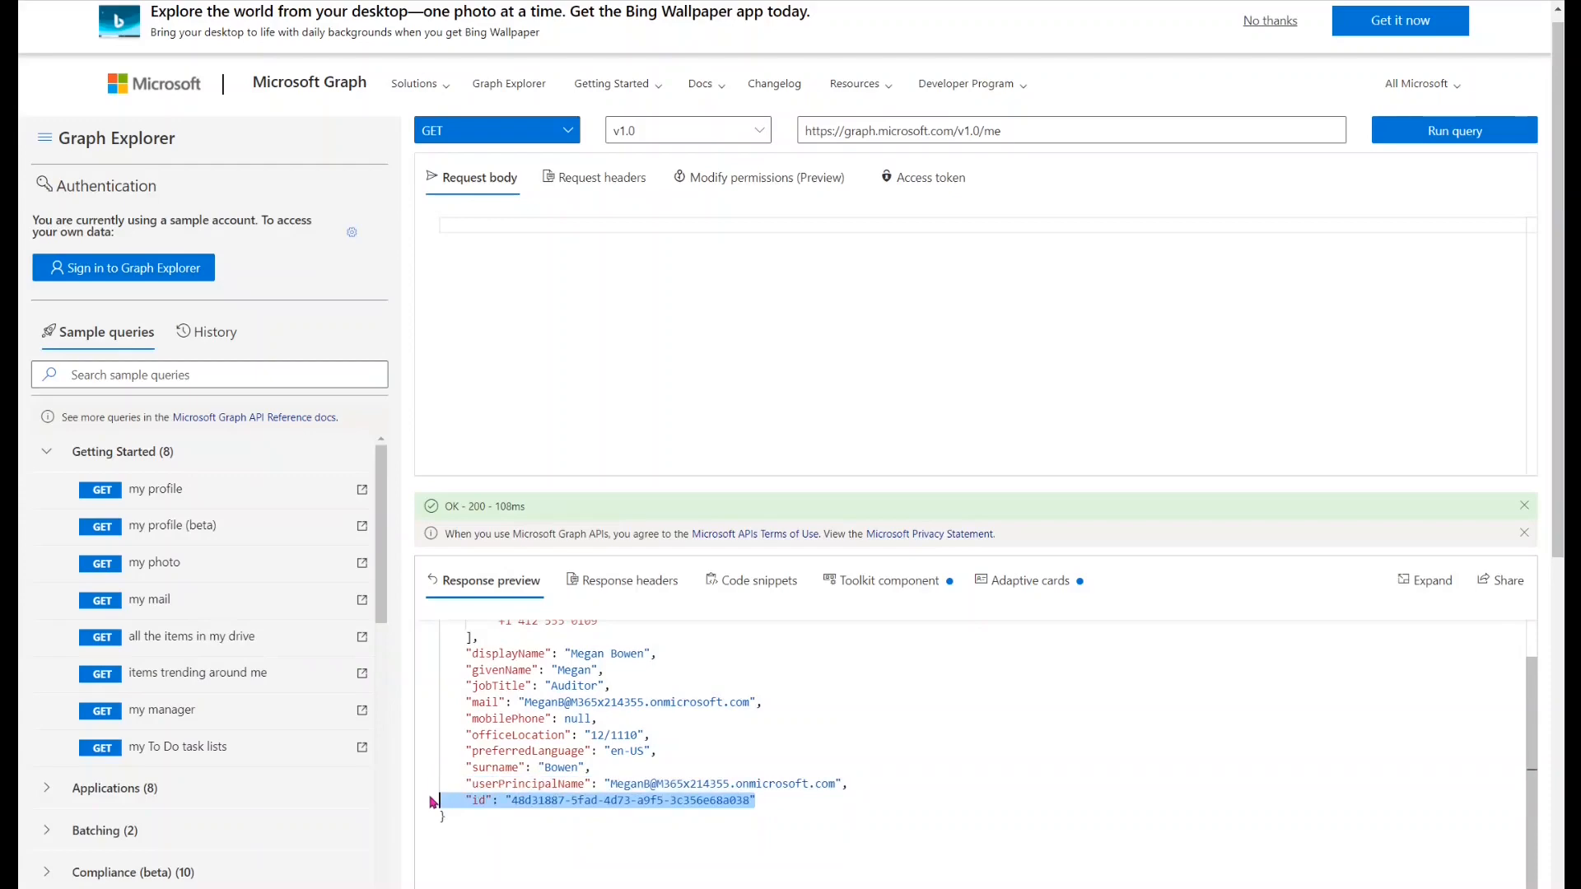
left_click(781, 702)
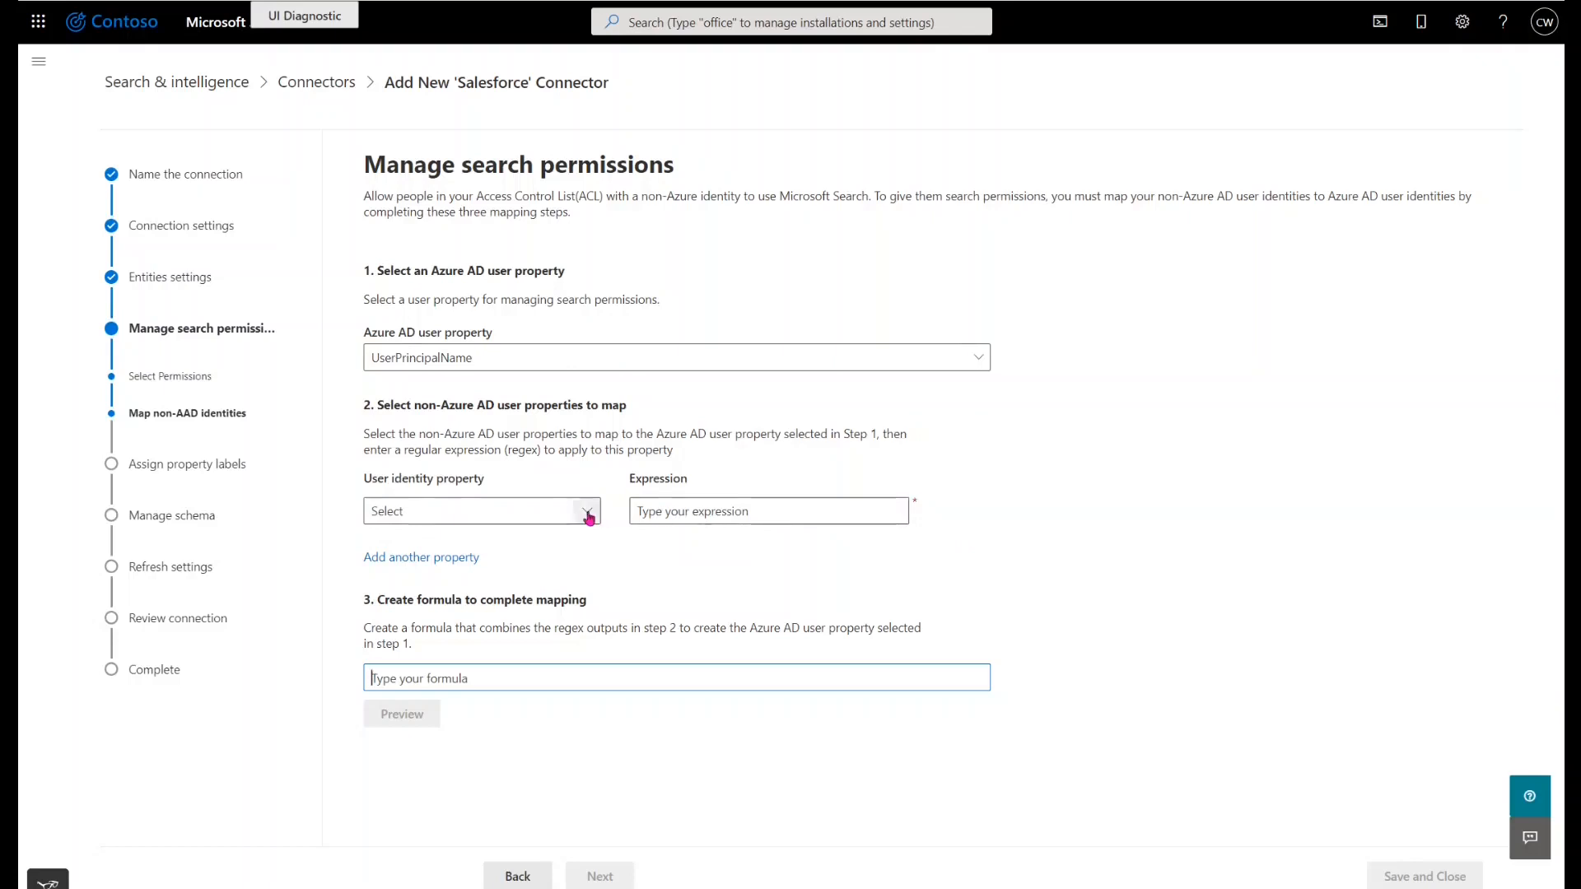
Map the non-AAD properties FirstName and LastName
left_click(556, 511)
left_click(432, 634)
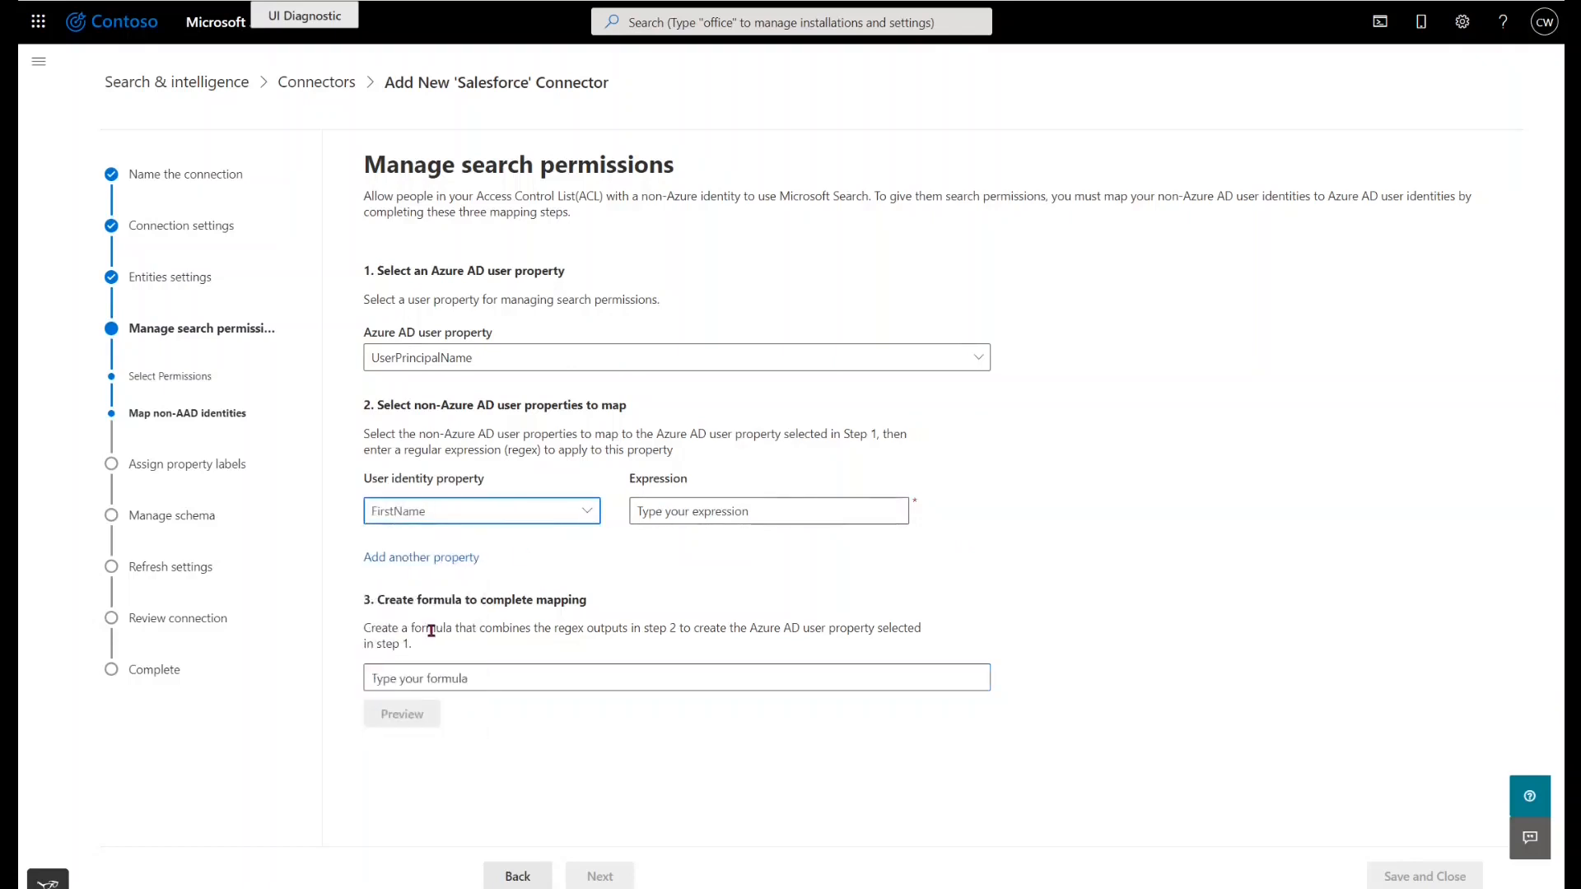
left_click(423, 557)
left_click(422, 559)
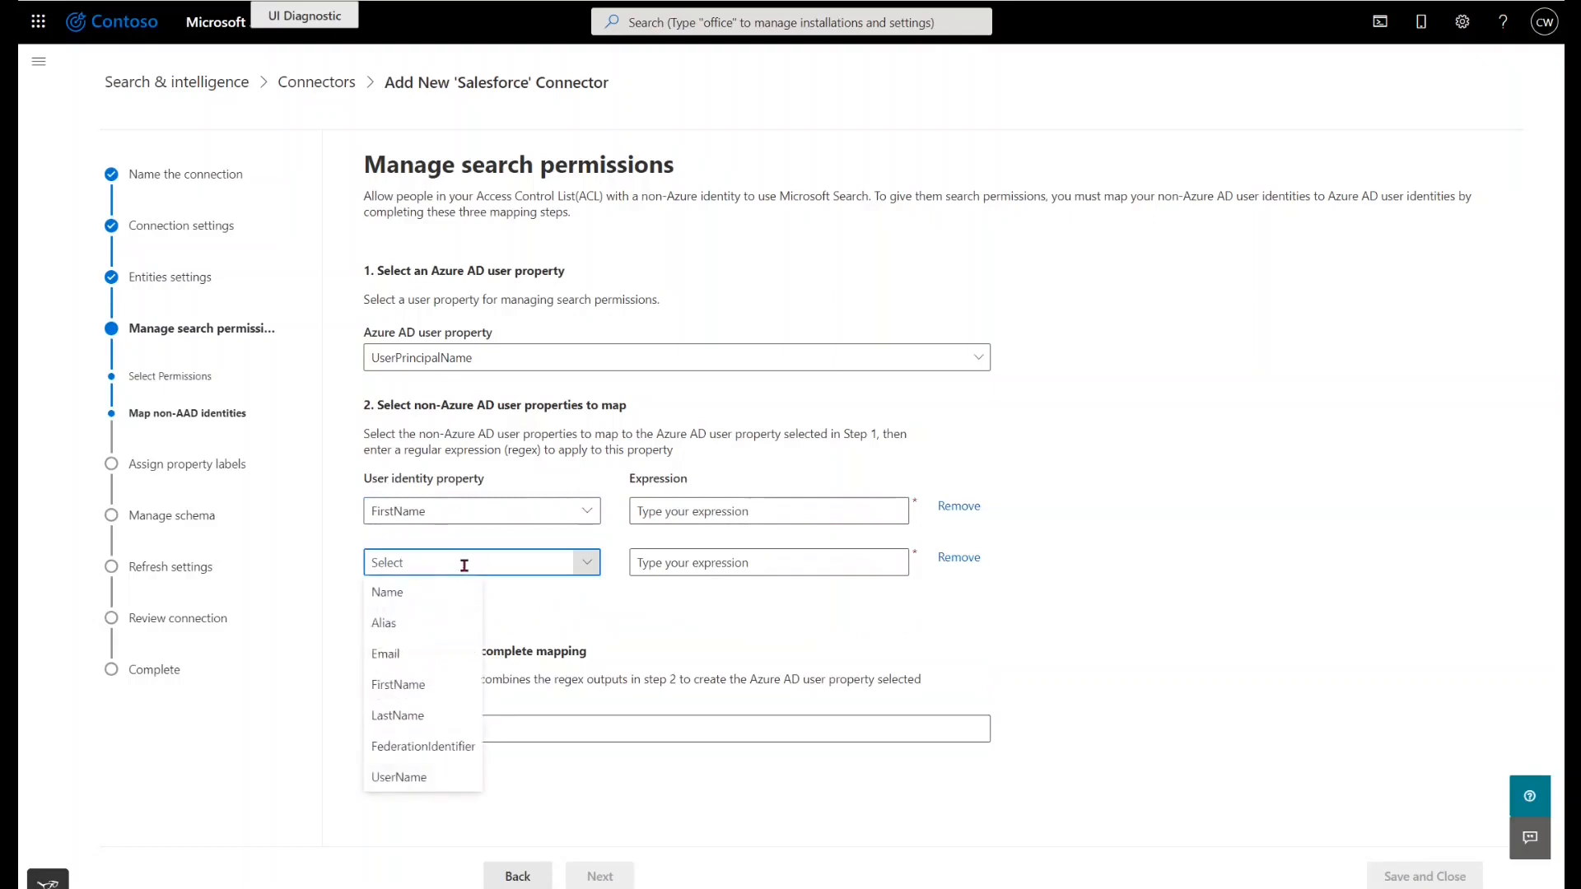
left_click(413, 720)
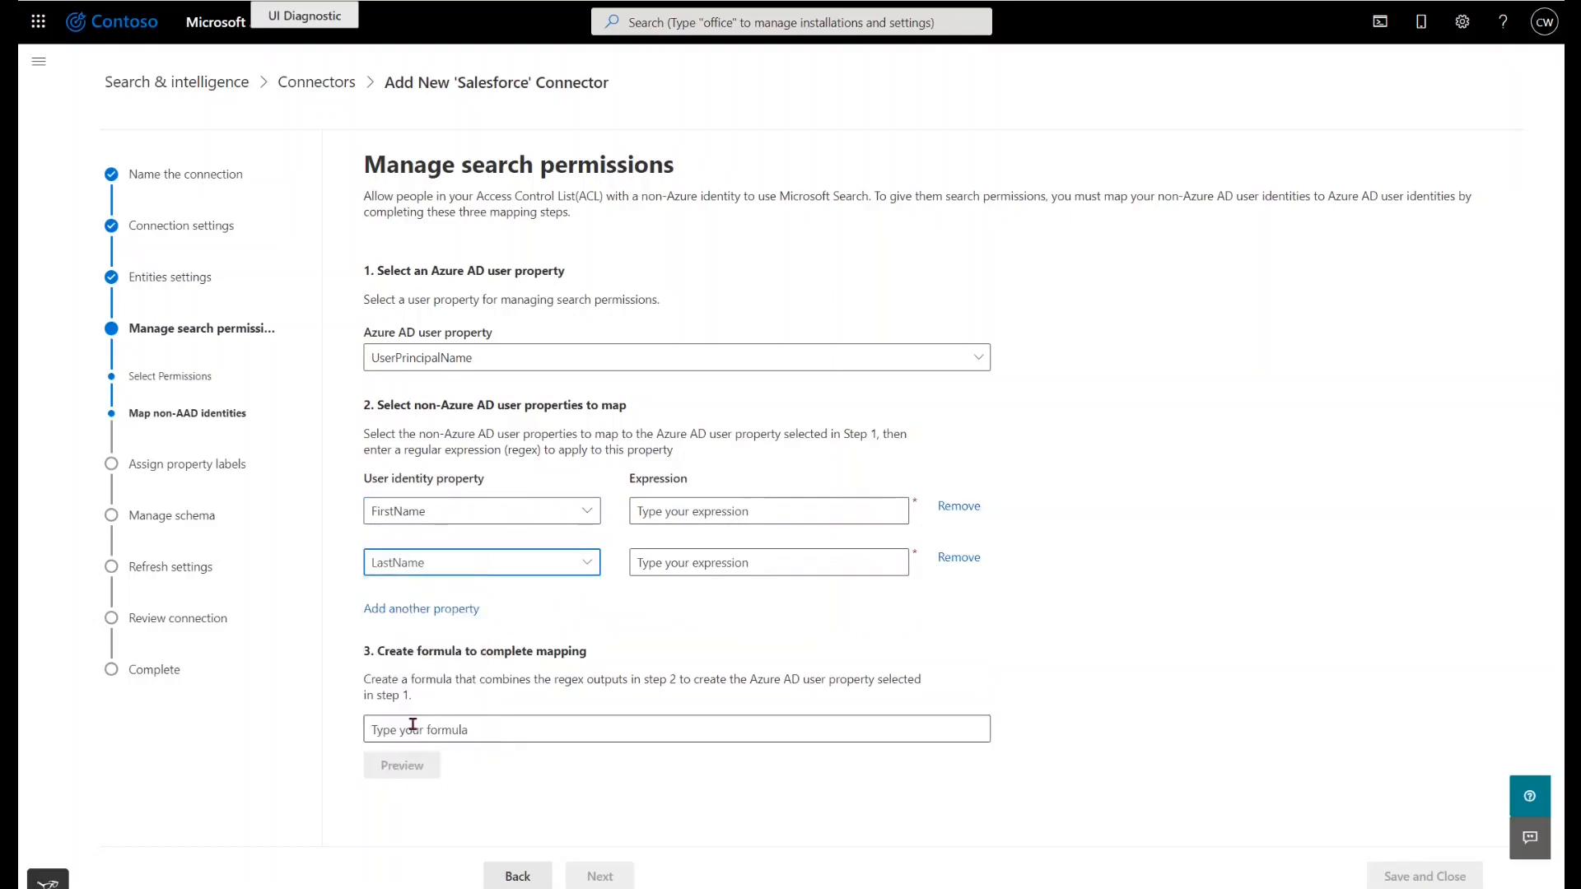
Give both properties .* expressions and start the mapping formula with {0}
left_click(702, 510)
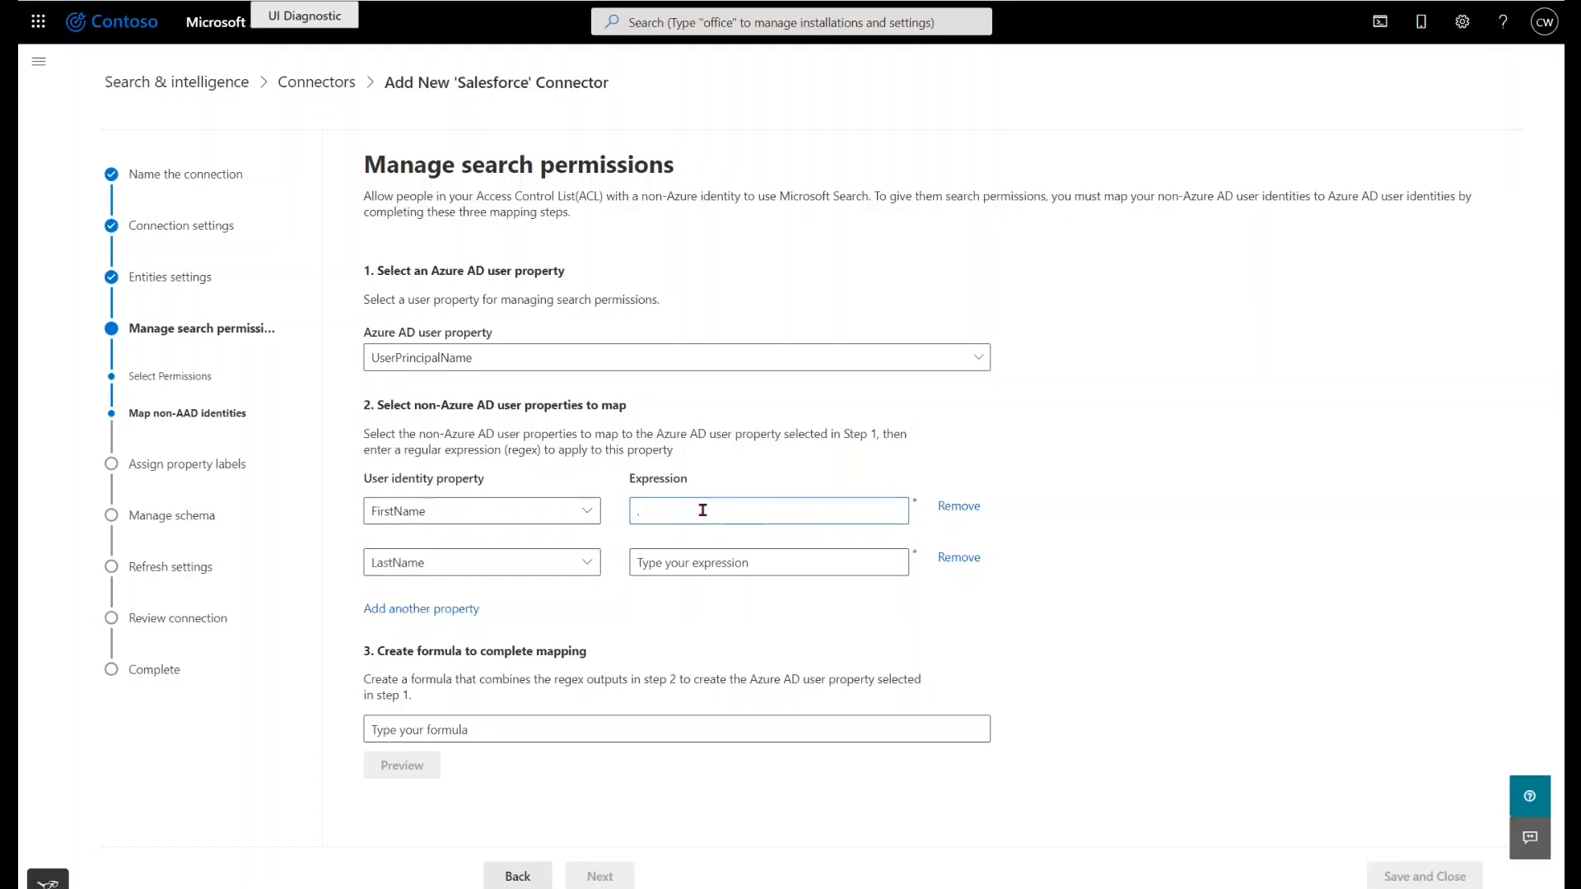
left_click(701, 564)
type(".*")
left_click(886, 732)
type("{0}")
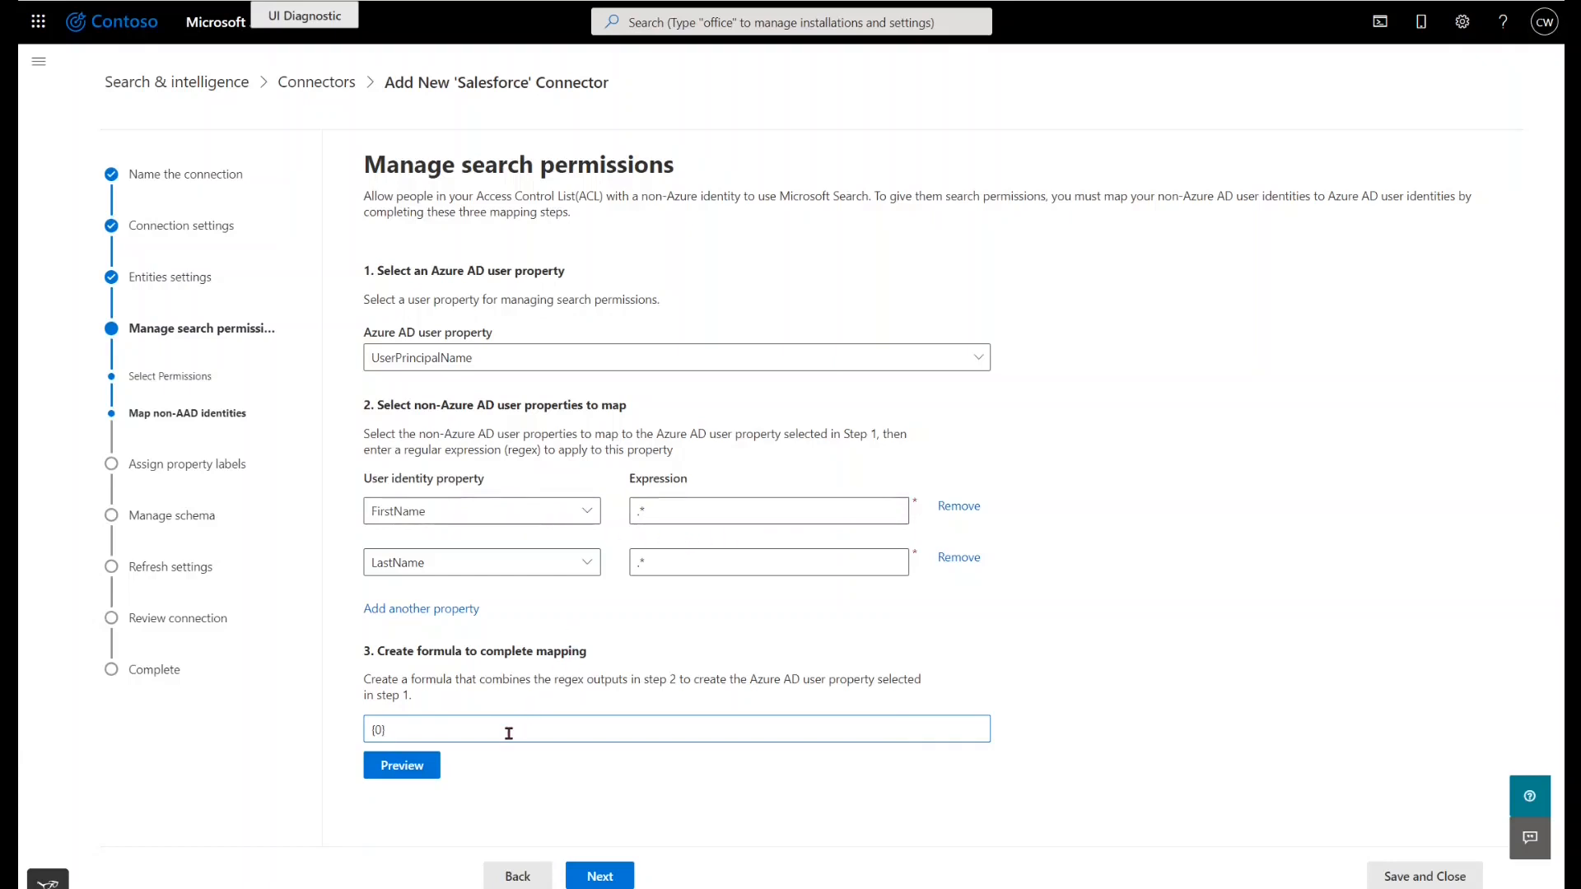
type("{1}")
type("@fabrikammss.onmicrosoft.com")
Preview the mapping, verify Success for every user, and move past identity mapping
left_click(409, 772)
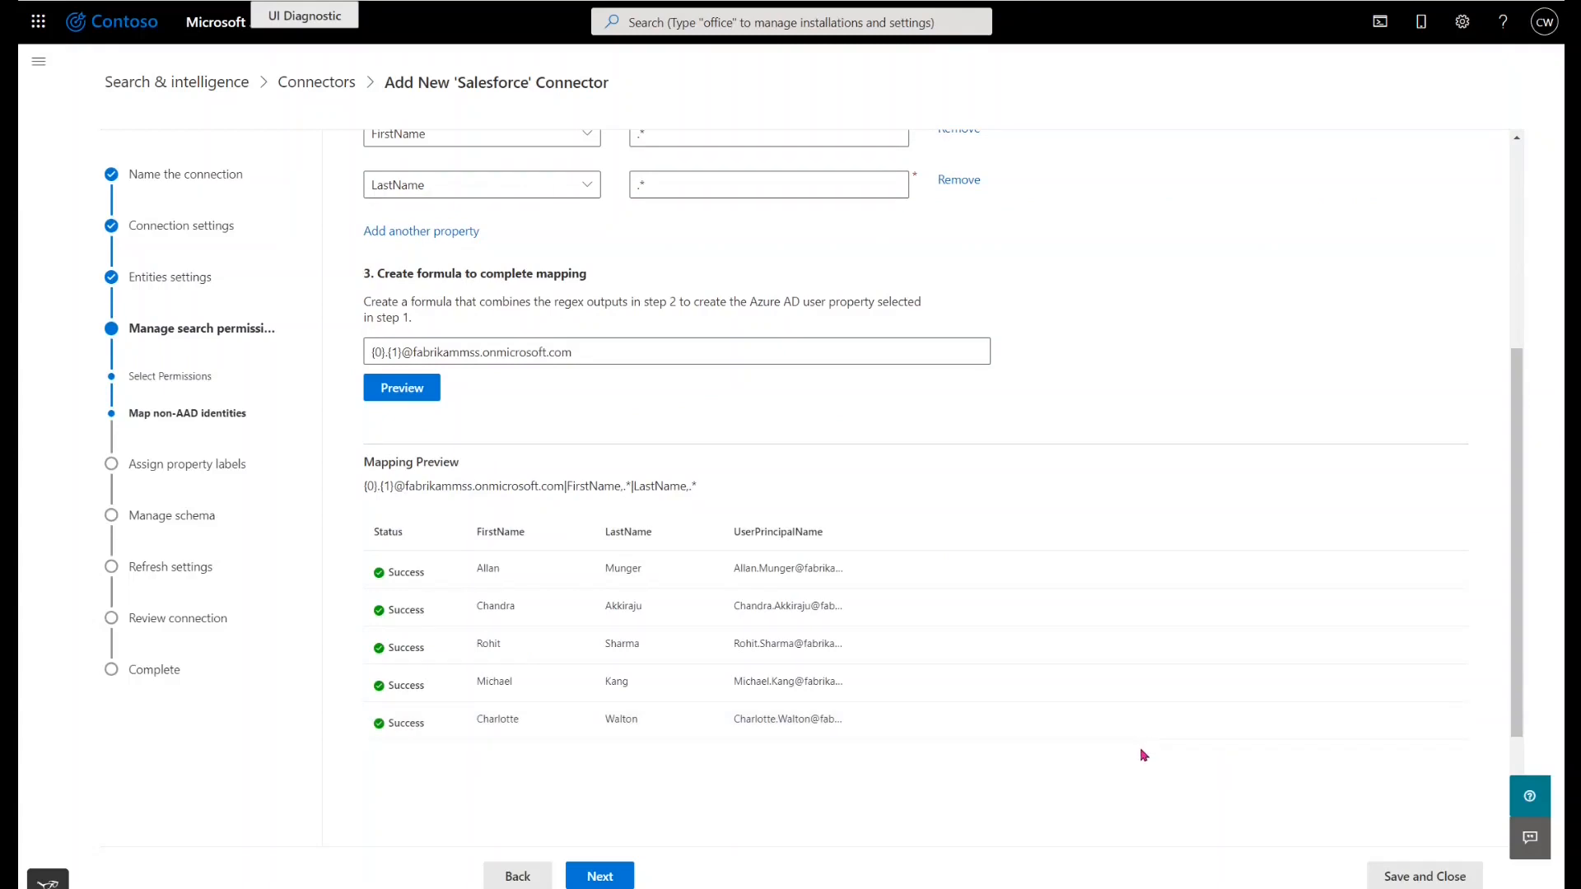
scroll(1143, 755, "down", 1)
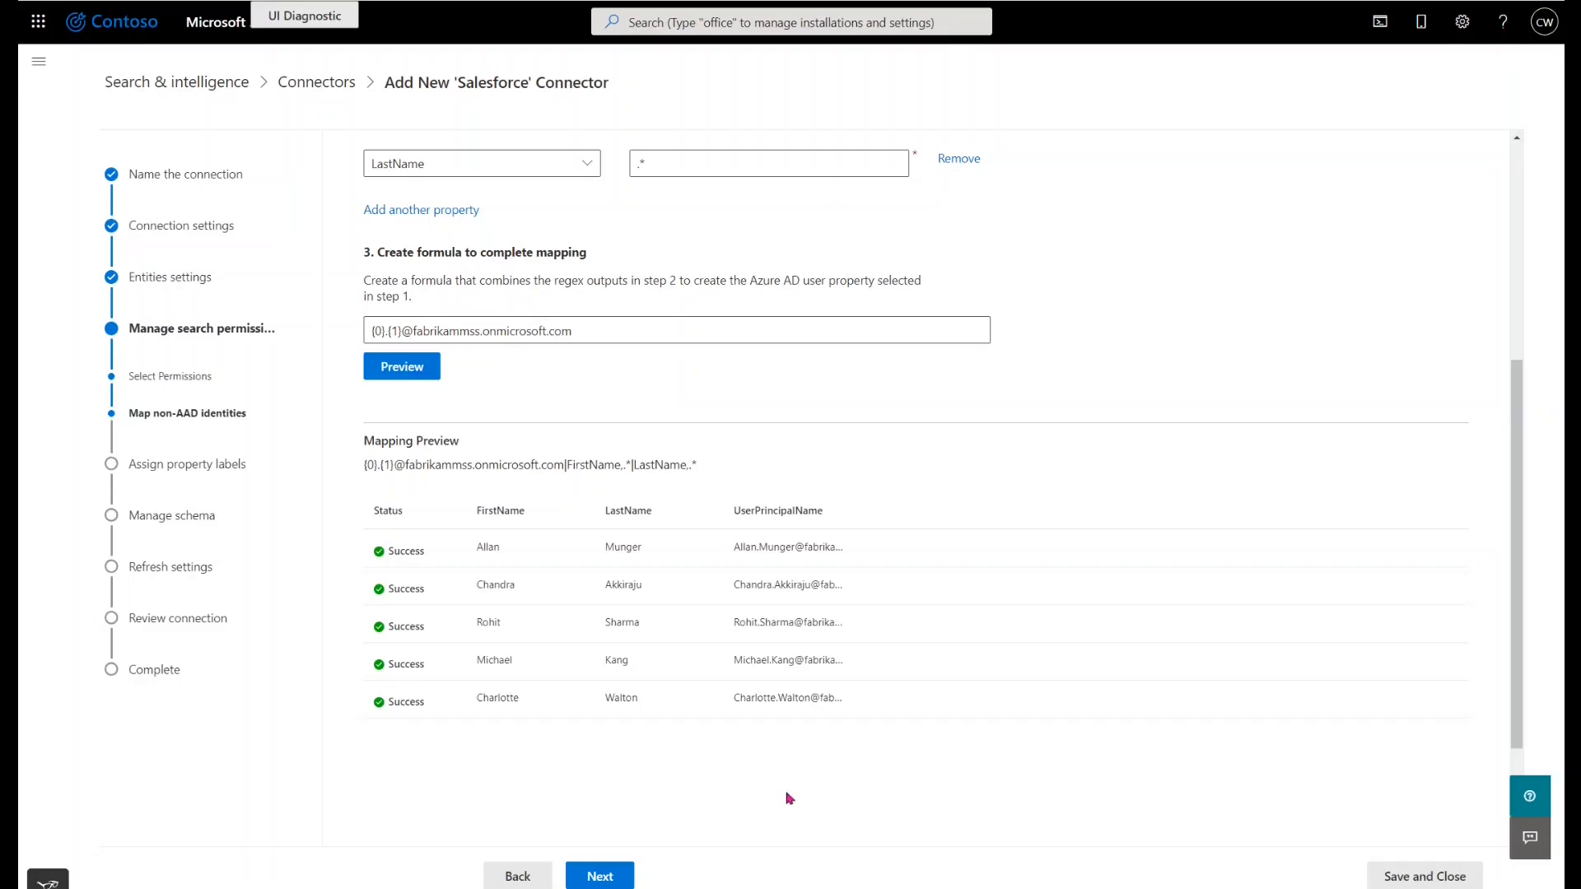
left_click(605, 875)
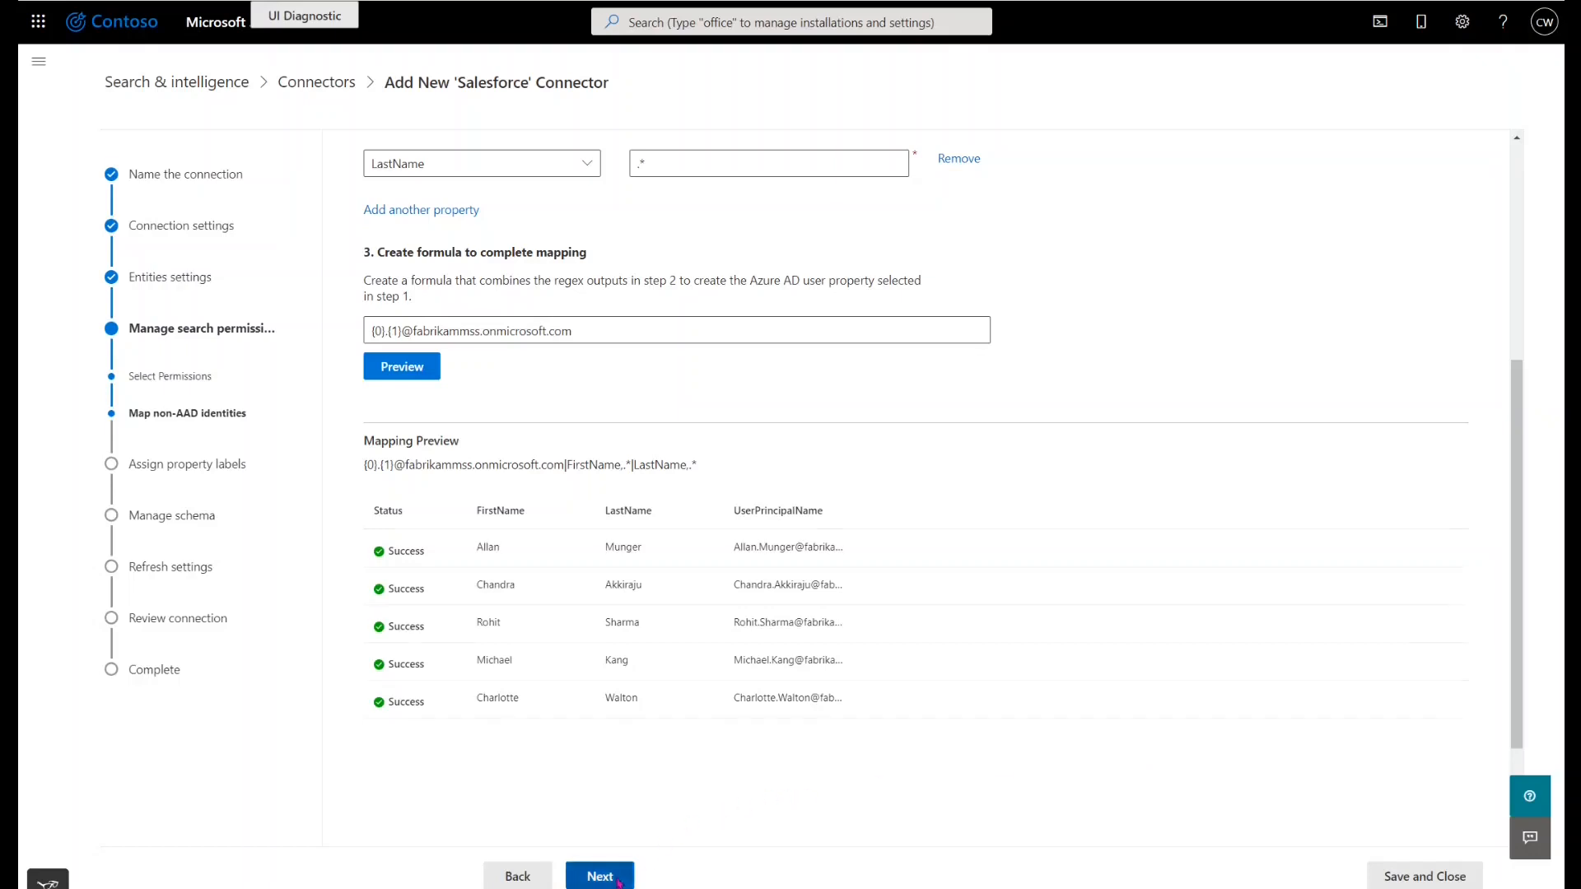